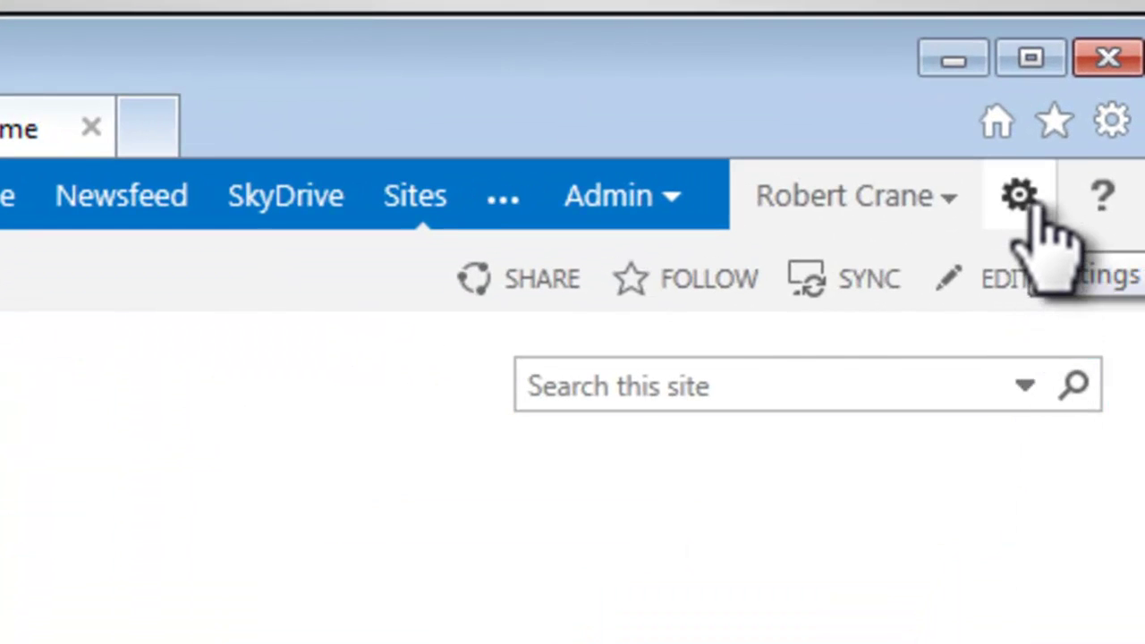
# Add a Tasks app named 'Tasks' to the site and open the new list.
pyautogui.click(1043, 186)
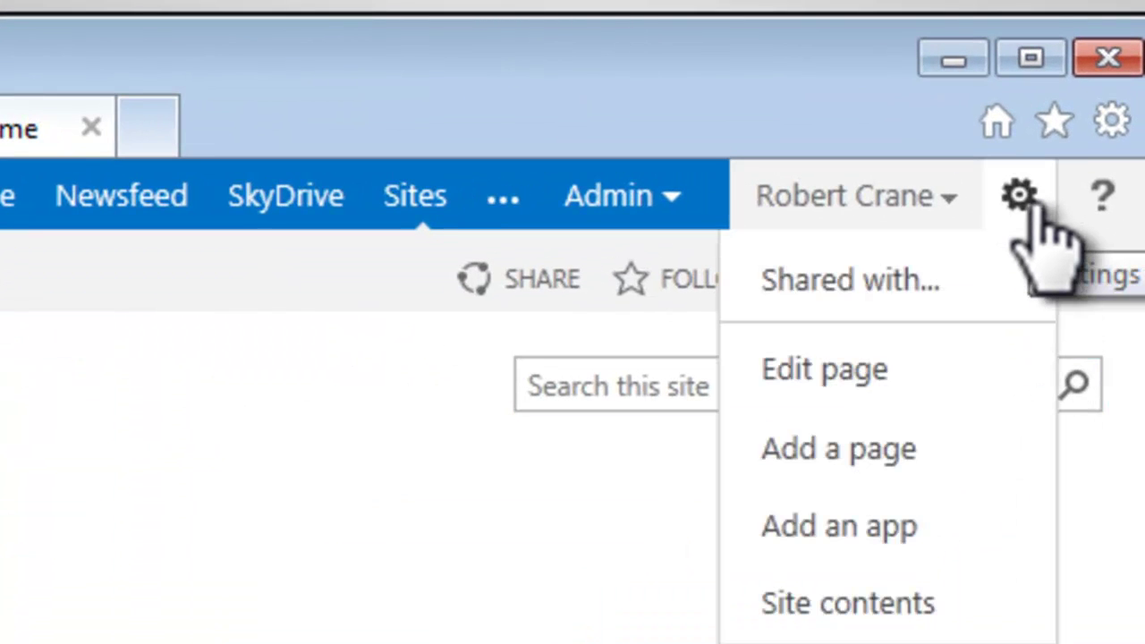
pyautogui.click(886, 523)
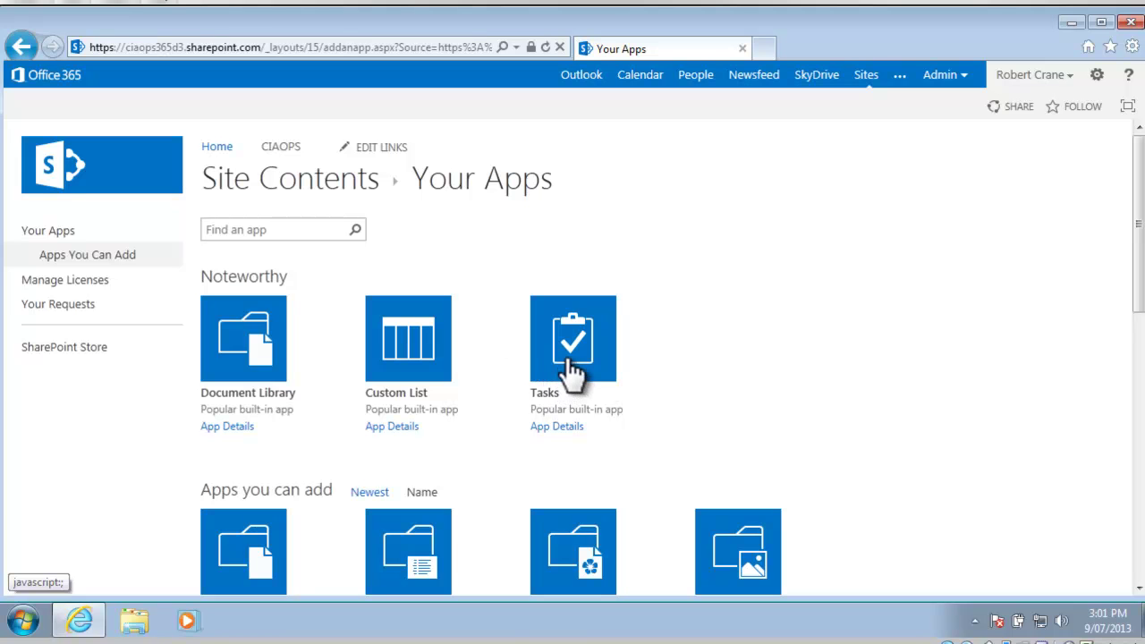
pyautogui.click(566, 357)
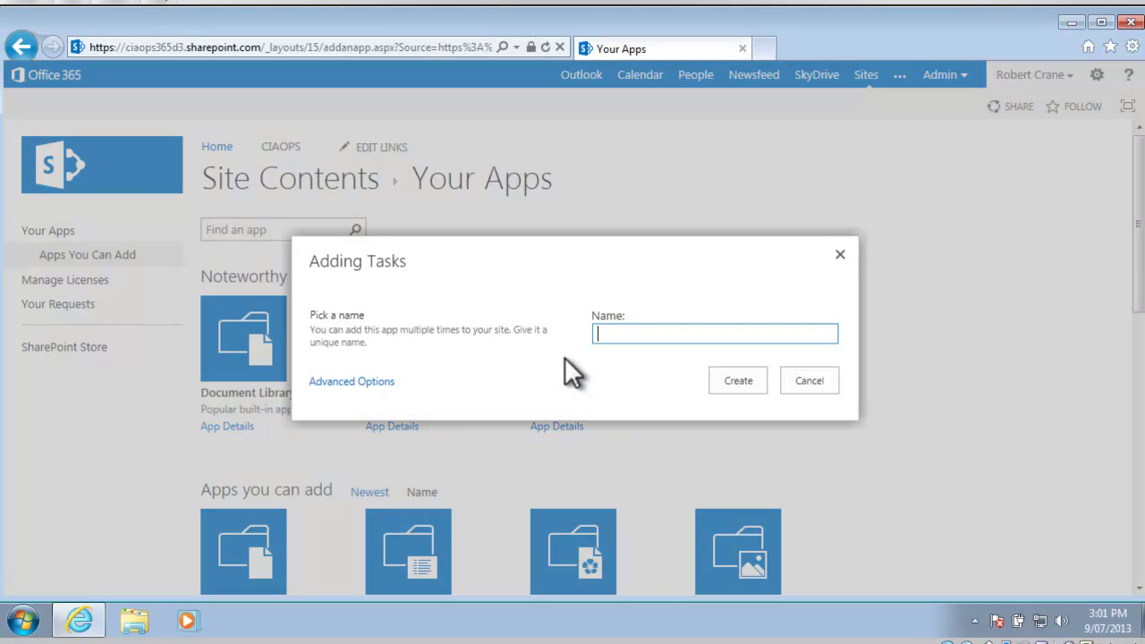
pyautogui.write('Tasks')
pyautogui.click(748, 384)
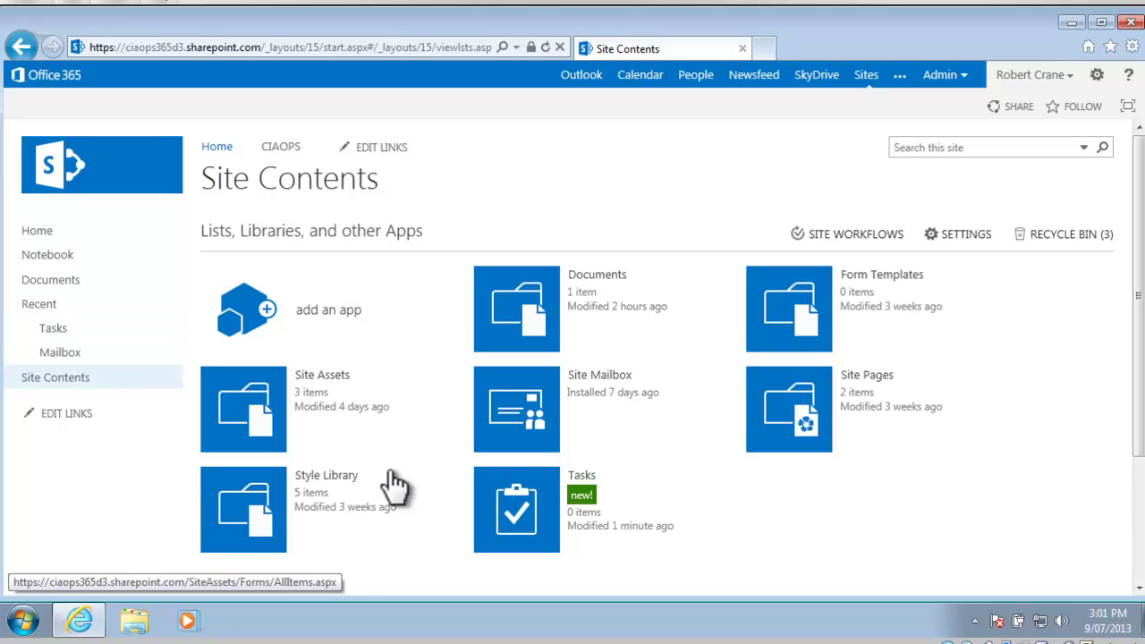
pyautogui.click(526, 519)
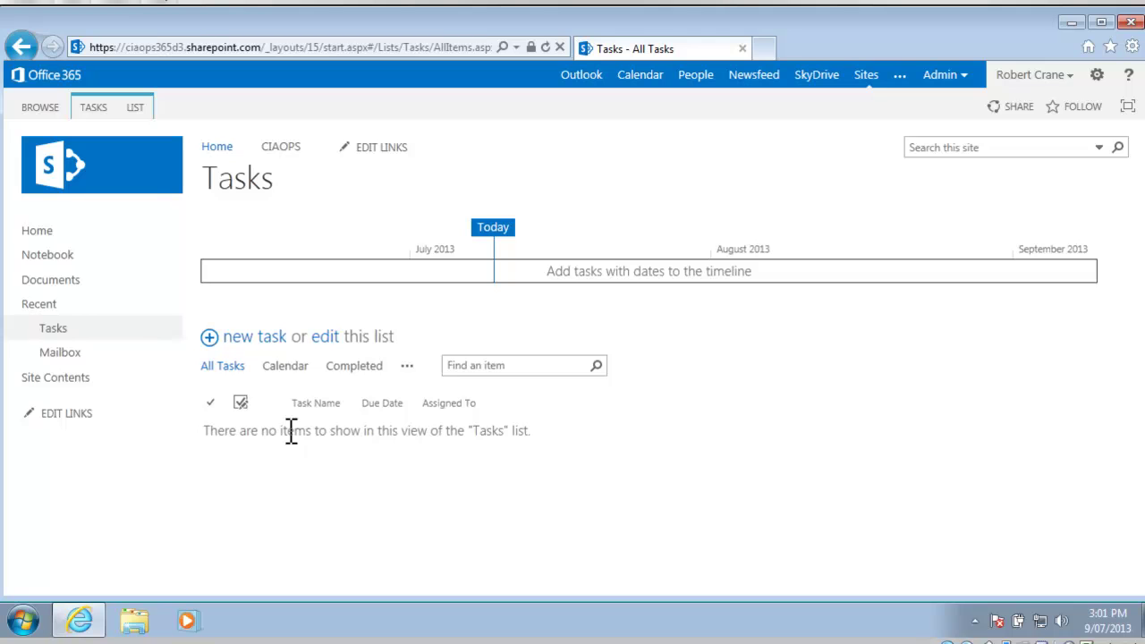
# Create 'Task 1' starting 9 July 2013, due 10 July 2013, with status In Progress.
pyautogui.click(268, 345)
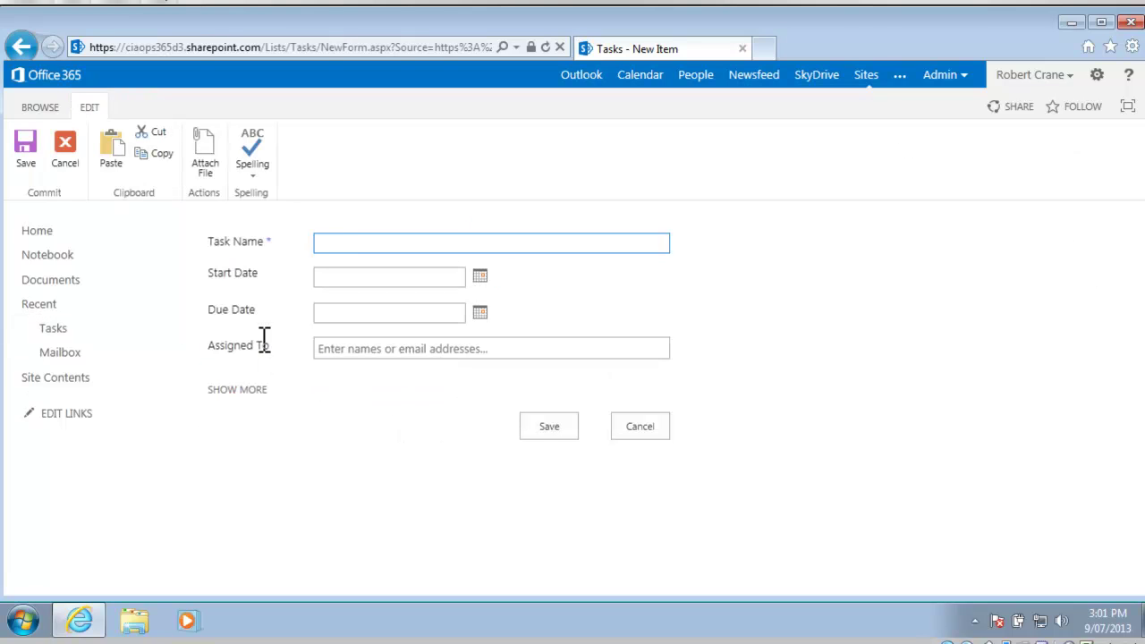
pyautogui.write('Task 1')
pyautogui.click(480, 276)
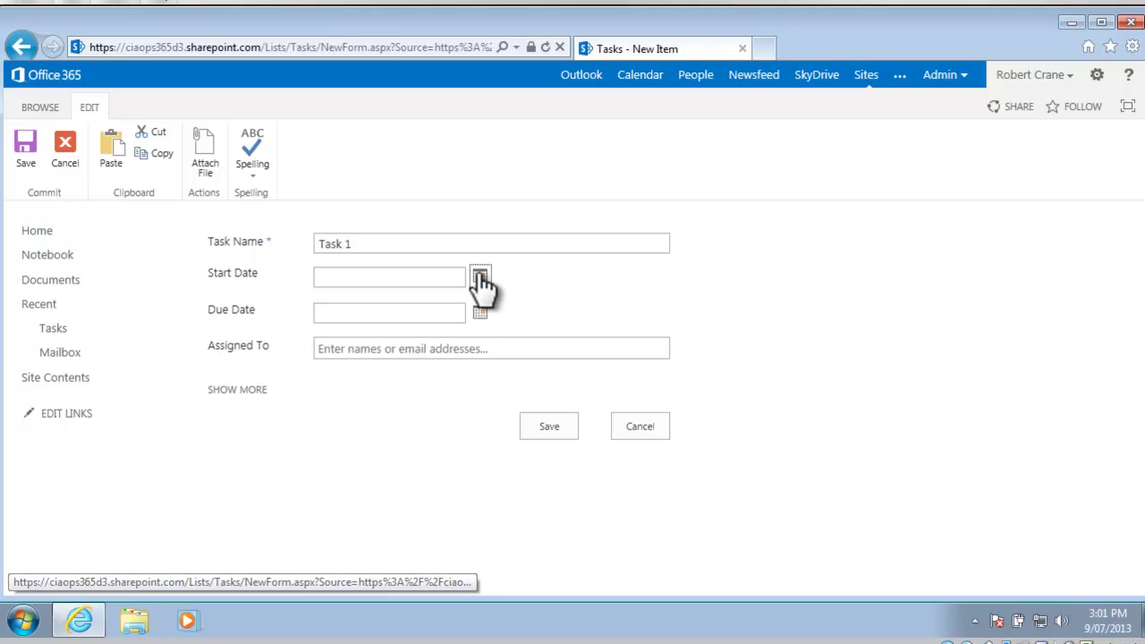
pyautogui.click(355, 365)
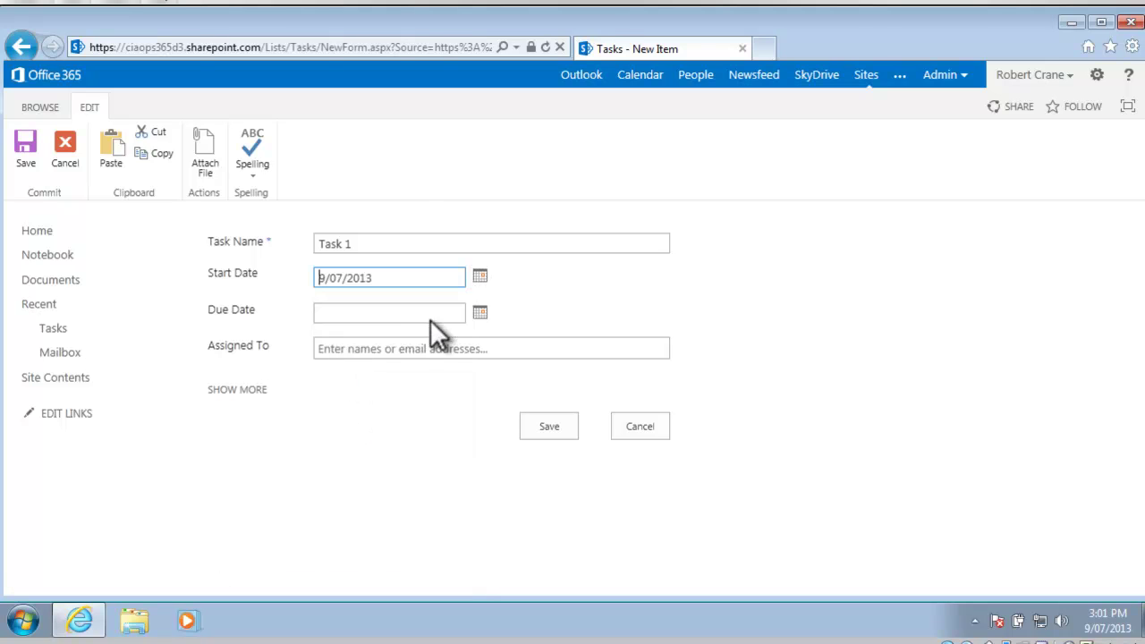
pyautogui.click(481, 313)
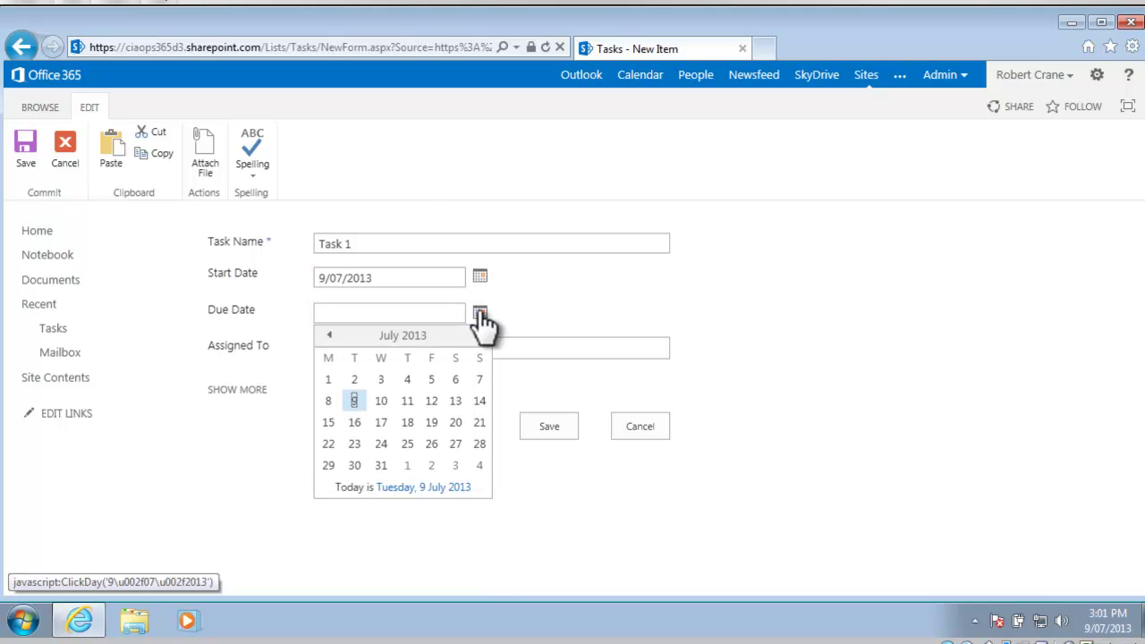
pyautogui.click(379, 402)
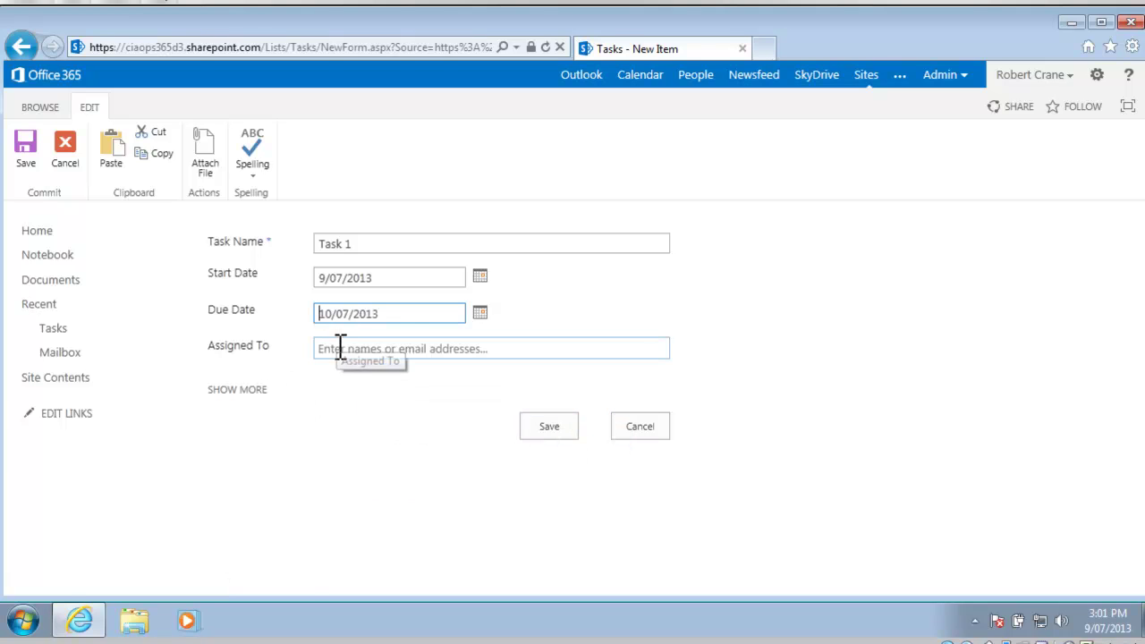
pyautogui.click(237, 394)
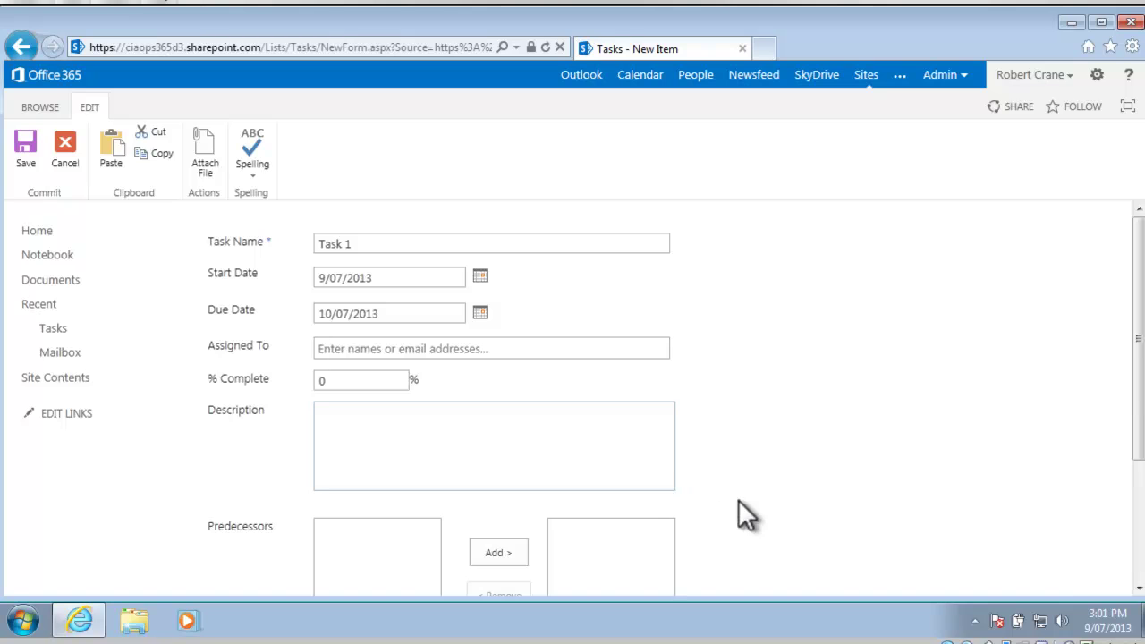
pyautogui.scroll(-3, 1141, 577)
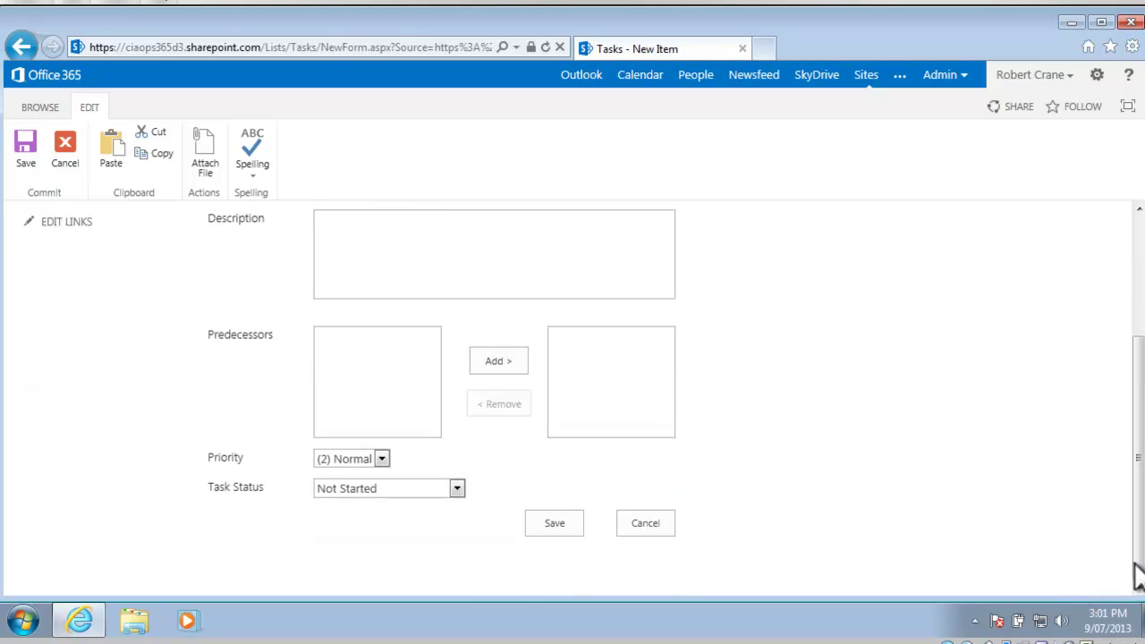
pyautogui.click(457, 488)
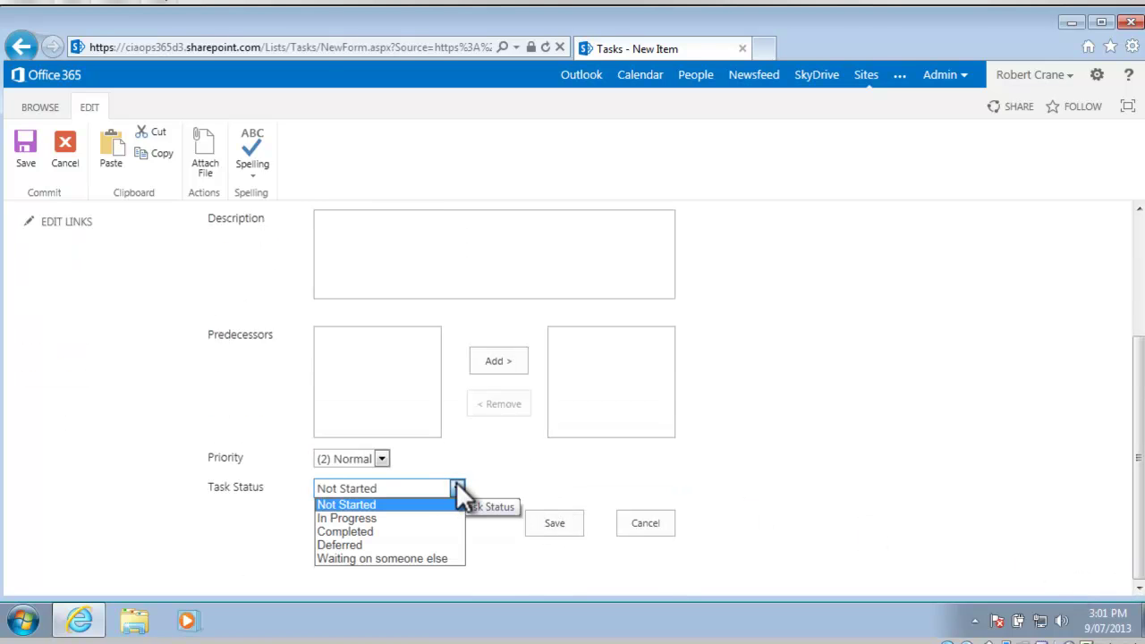
pyautogui.click(399, 516)
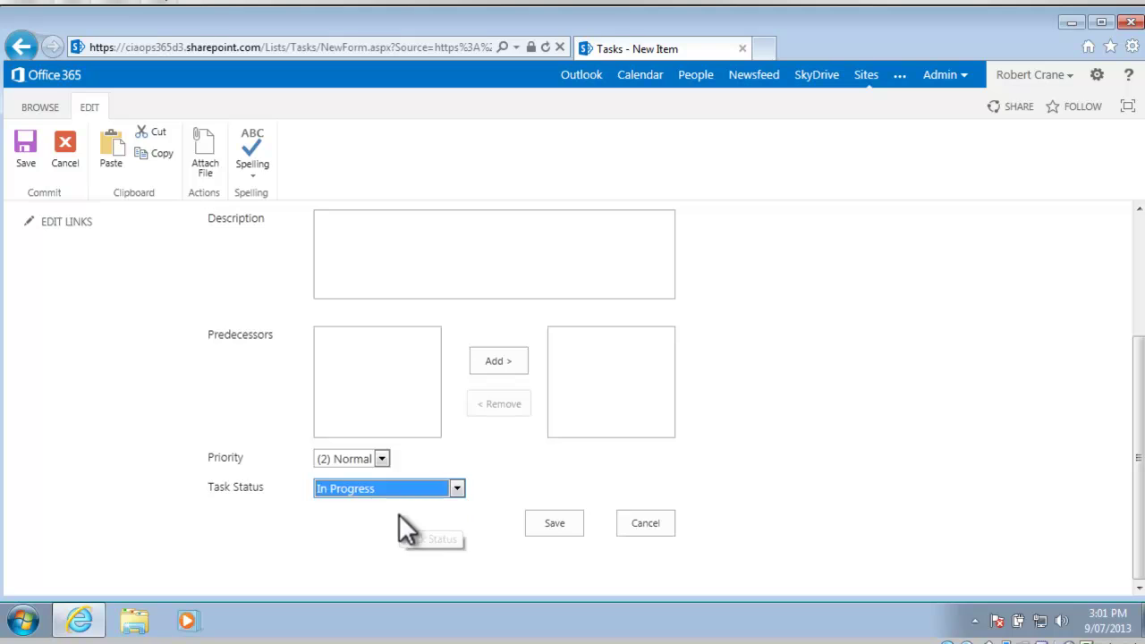
pyautogui.click(535, 523)
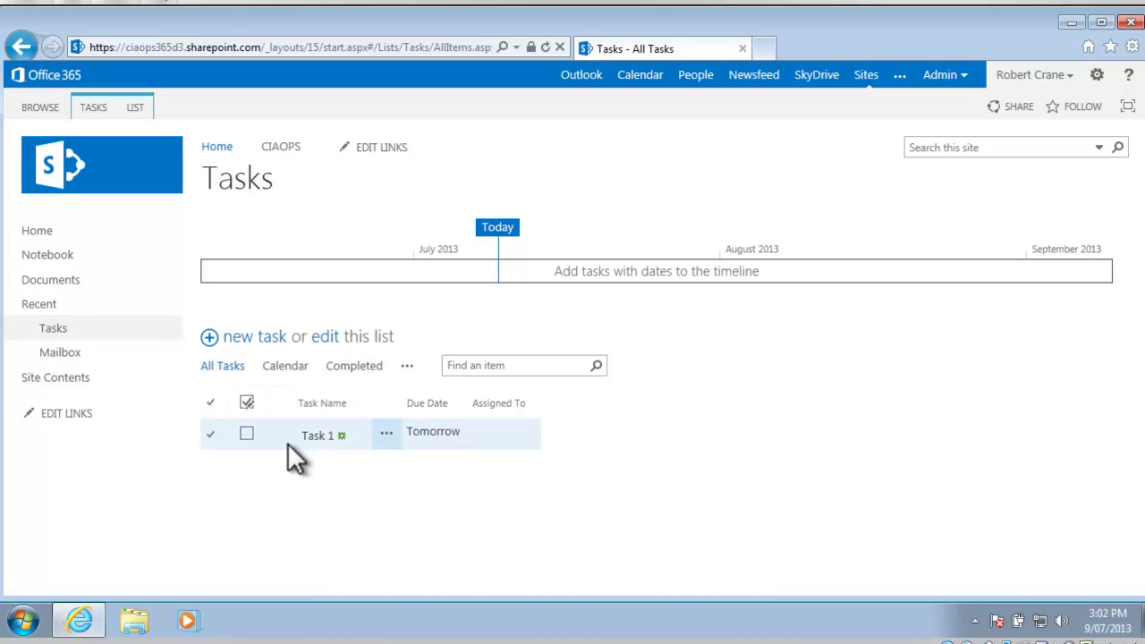
# Show Task 1's details callout and expand its further item actions.
pyautogui.click(387, 436)
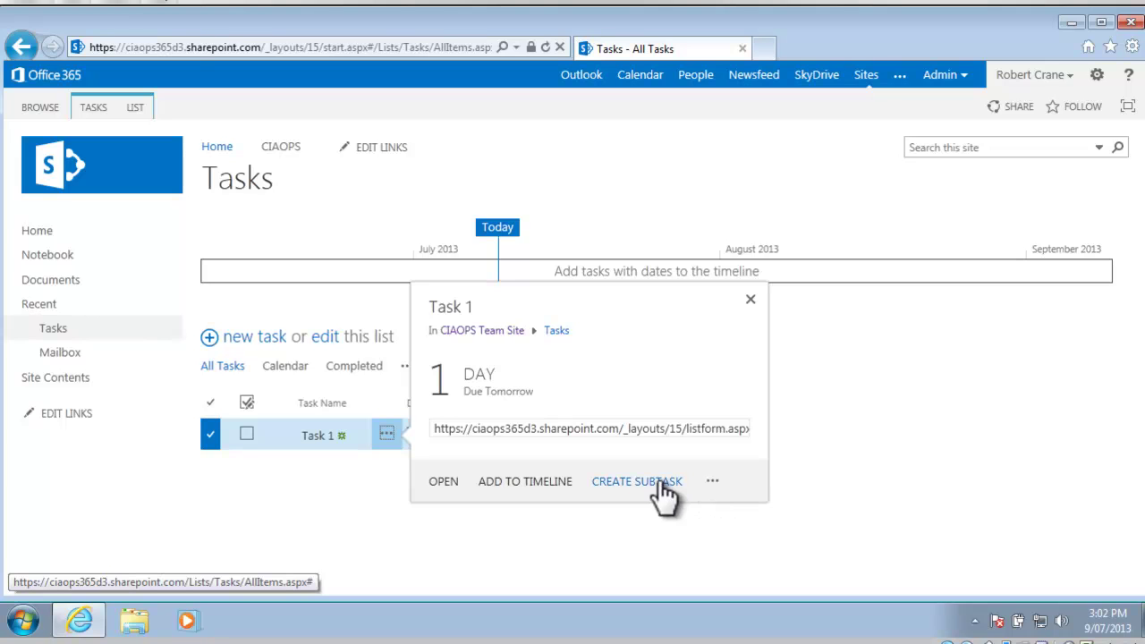
pyautogui.click(713, 483)
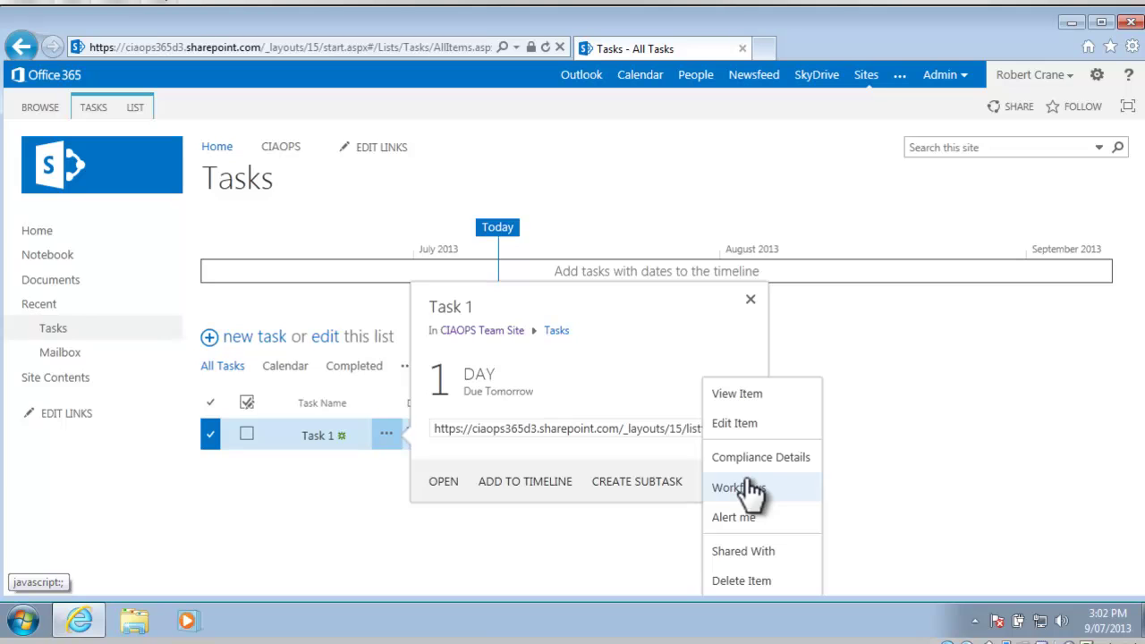
# Add a subtask 'Task 2' under Task 1 with due date 11 July 2013.
pyautogui.click(649, 483)
pyautogui.write('Taske')
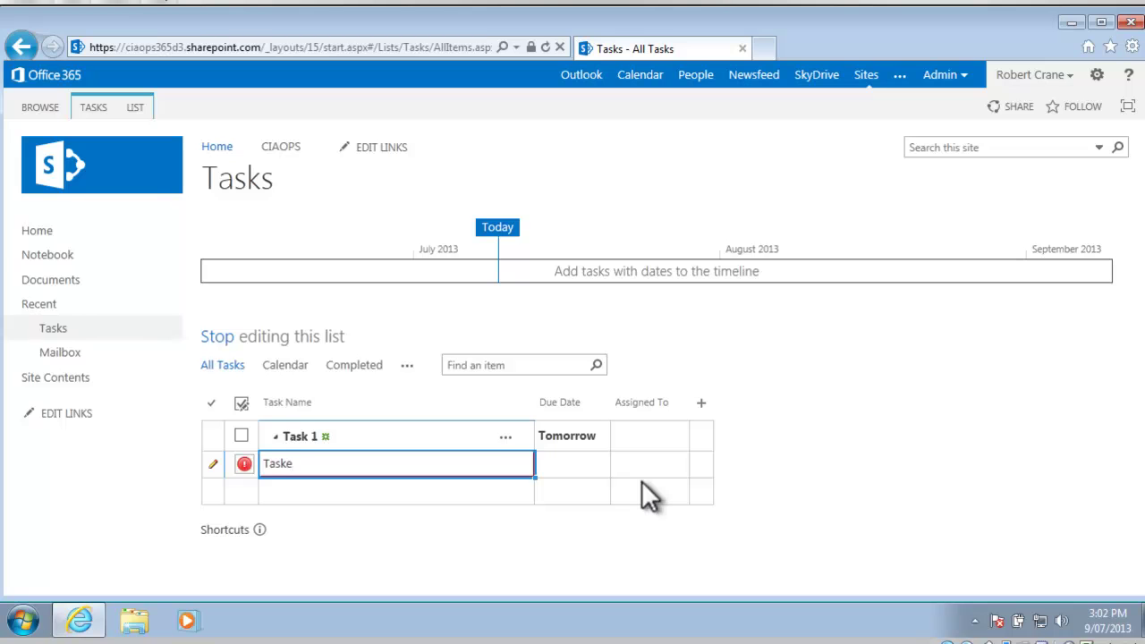
pyautogui.press('BackSpace')
pyautogui.write('2')
pyautogui.press('Tab')
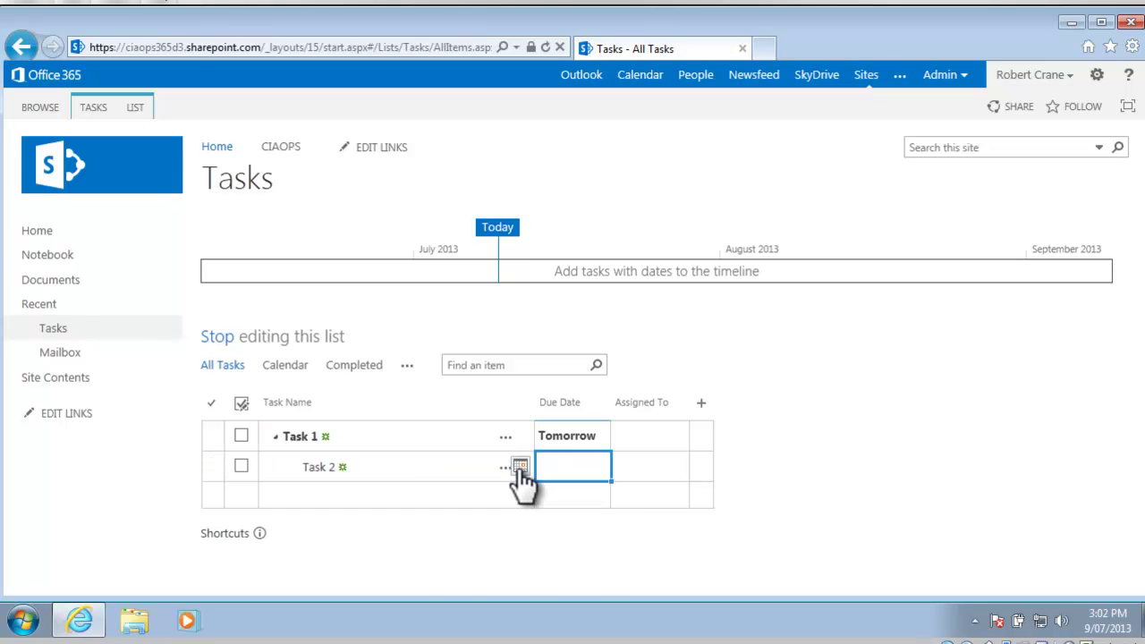
pyautogui.click(519, 467)
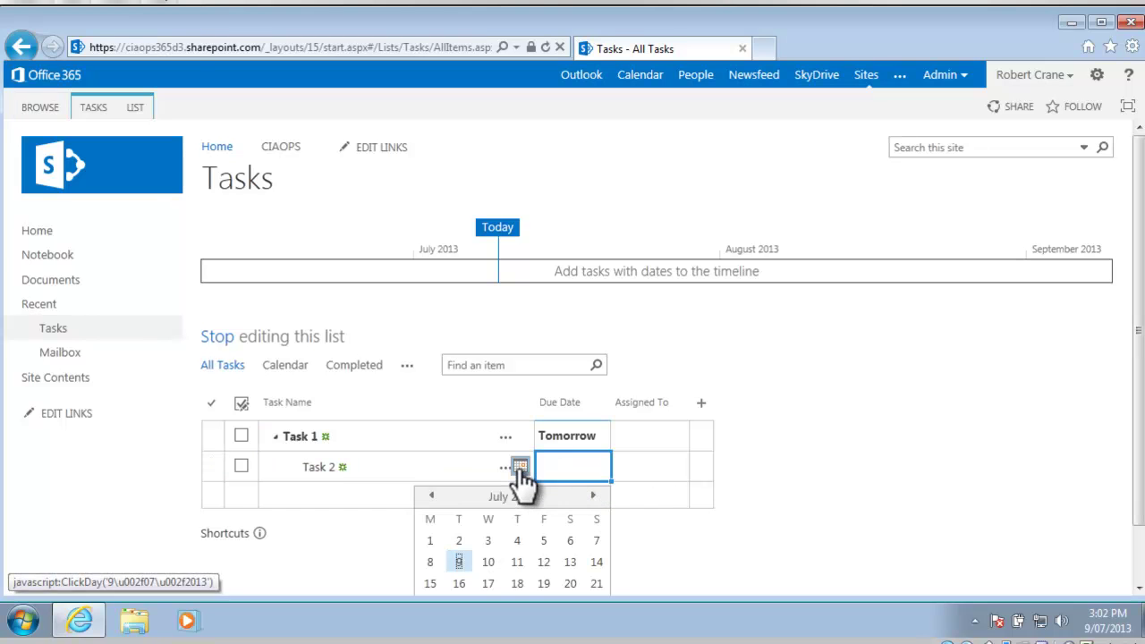
pyautogui.click(518, 563)
pyautogui.press('Tab')
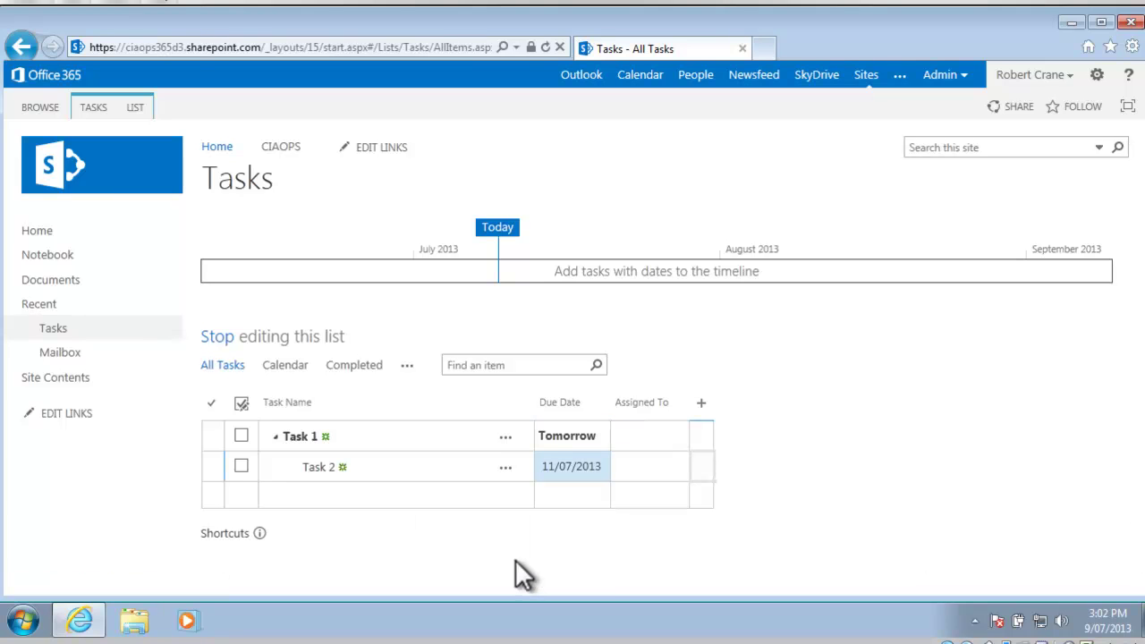
pyautogui.press('Tab')
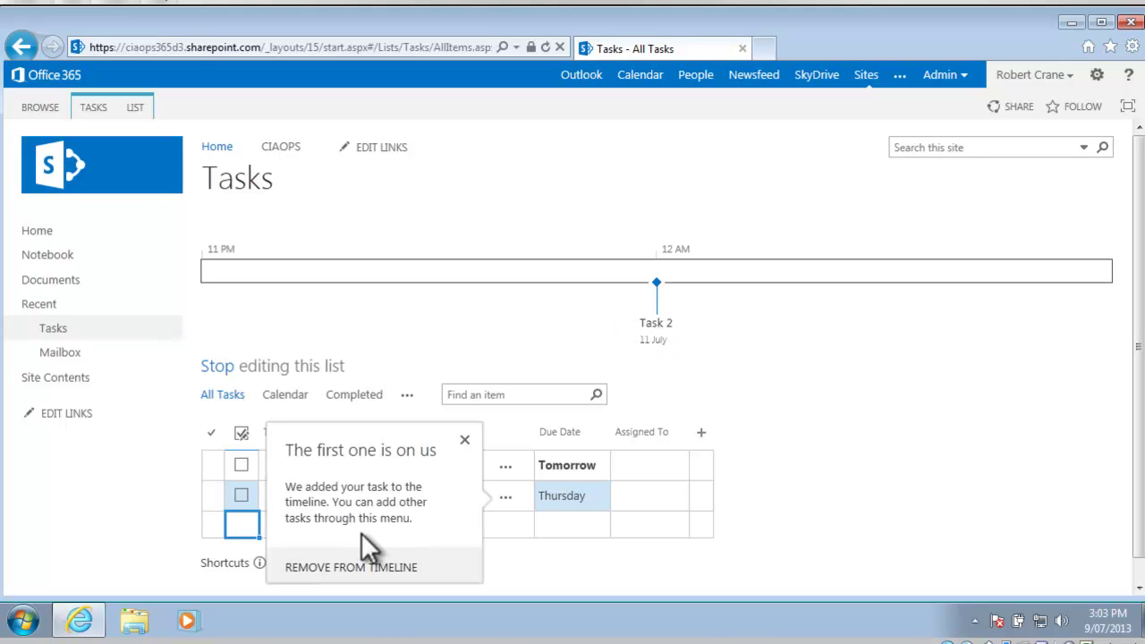
# Add a 'Task 3' row with due date 12 July 2013.
pyautogui.click(465, 442)
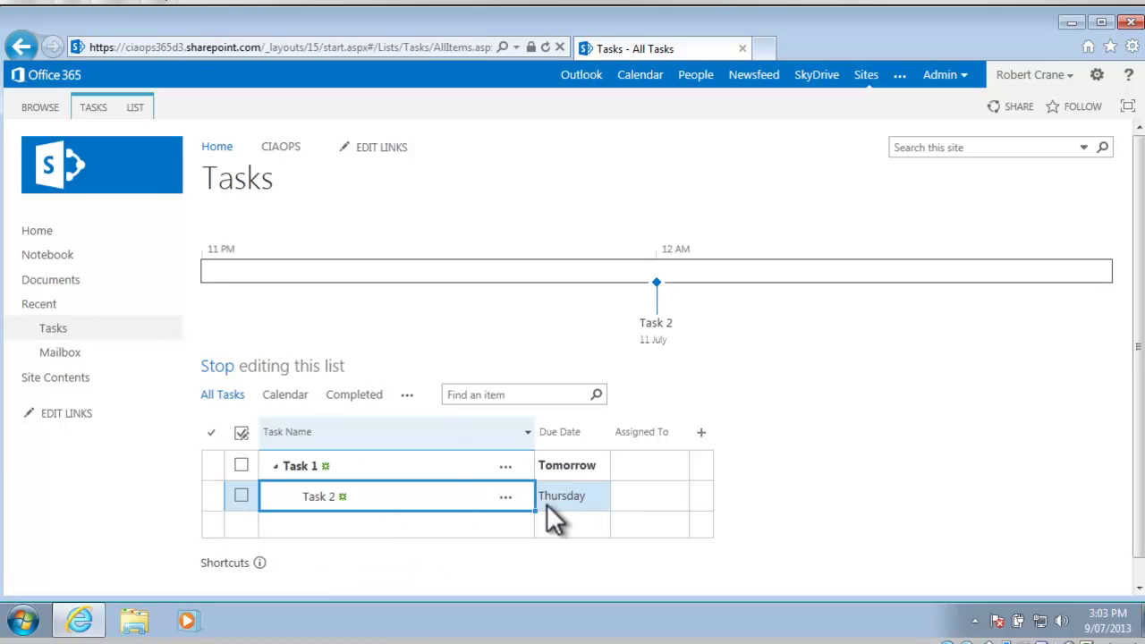
pyautogui.click(312, 525)
pyautogui.click(316, 526)
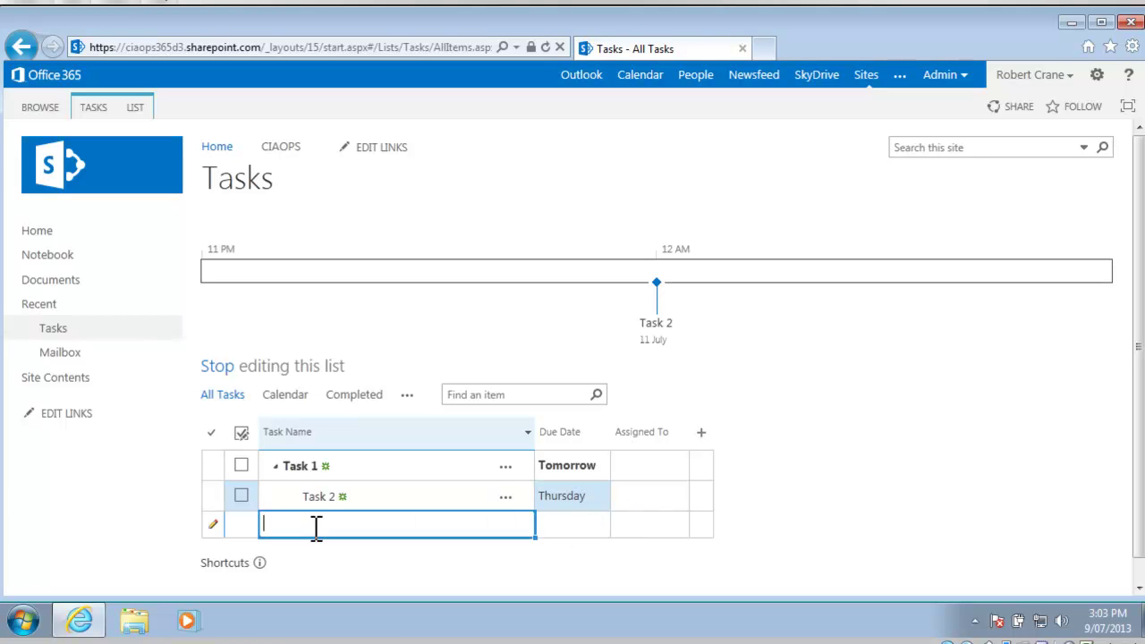
pyautogui.write('task 3')
pyautogui.press('BackSpace')
pyautogui.press('BackSpace')
pyautogui.press('BackSpace')
pyautogui.press('BackSpace')
pyautogui.press('BackSpace')
pyautogui.press('BackSpace')
pyautogui.write('Task 3')
pyautogui.press('Tab')
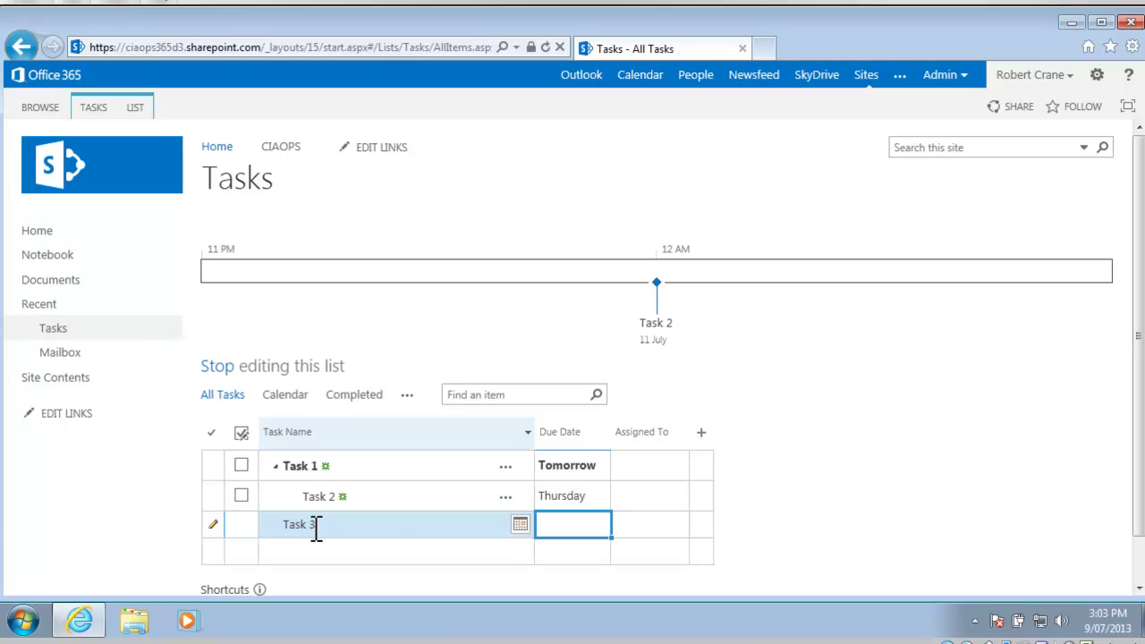
pyautogui.click(521, 525)
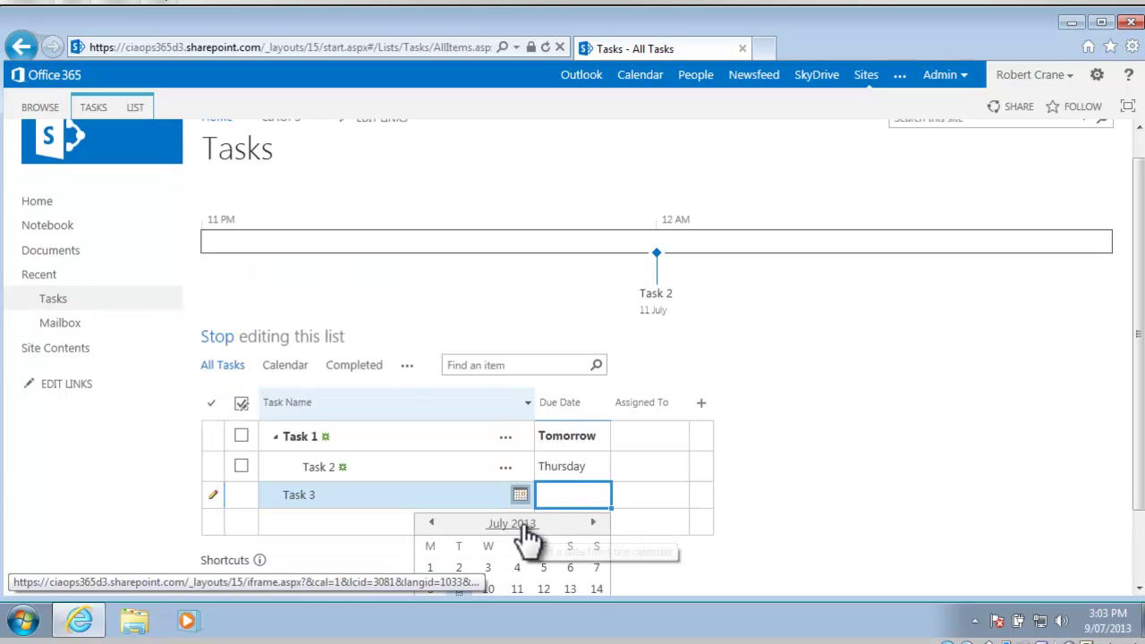
pyautogui.click(544, 587)
pyautogui.press('Tab')
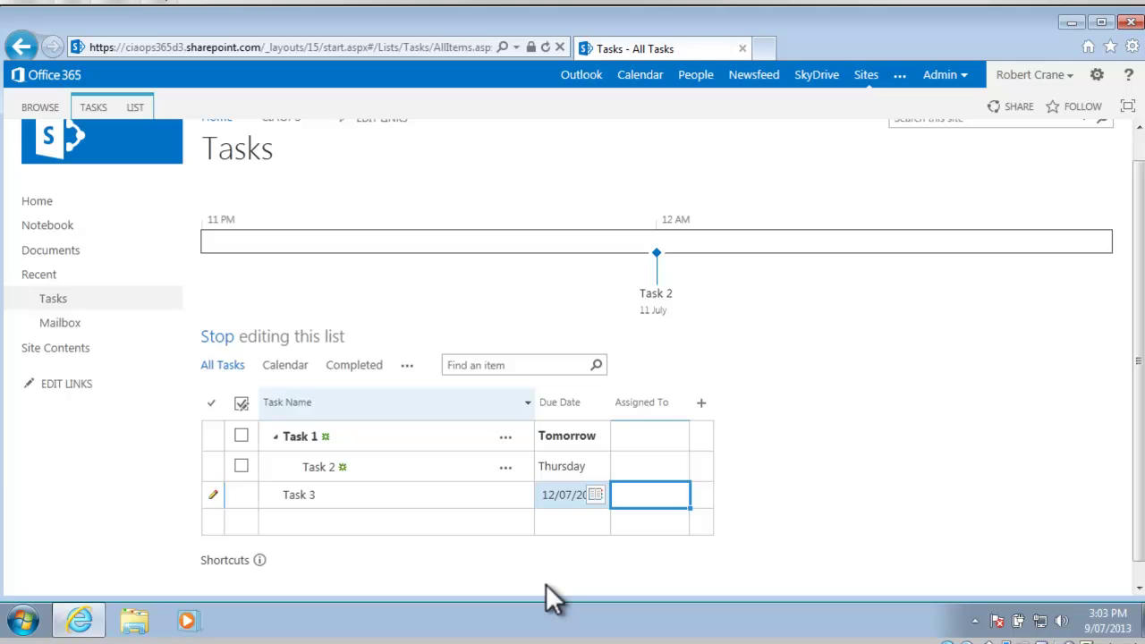
pyautogui.press('Tab')
pyautogui.press('Tab')
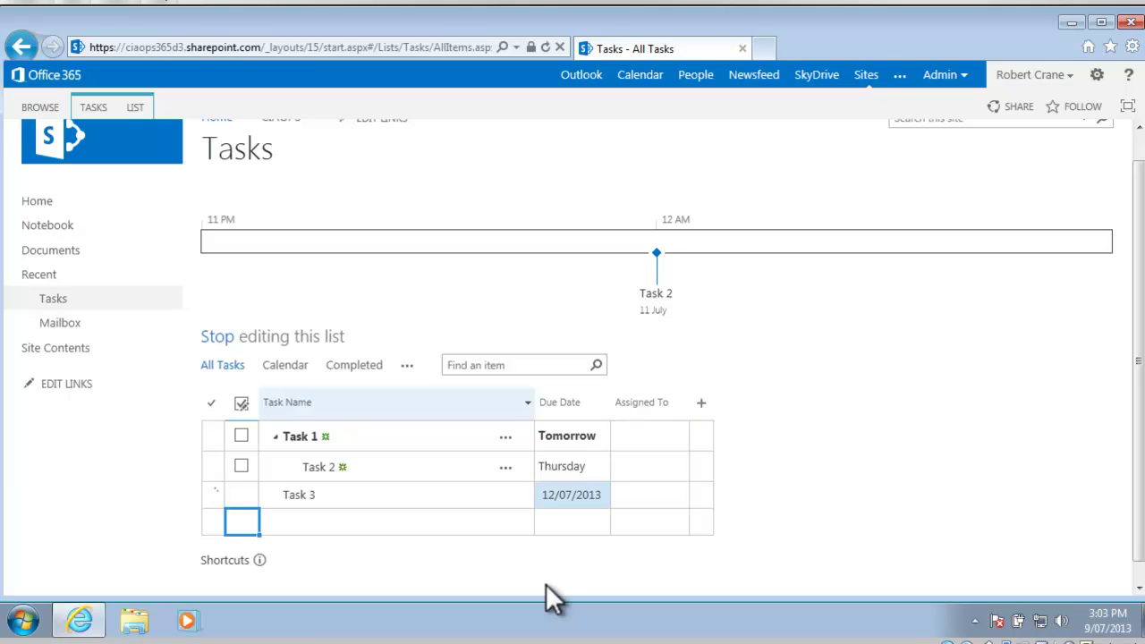
pyautogui.press('Tab')
# Add a 'Task 4' row with due date 13 July 2013.
pyautogui.write('Task ')
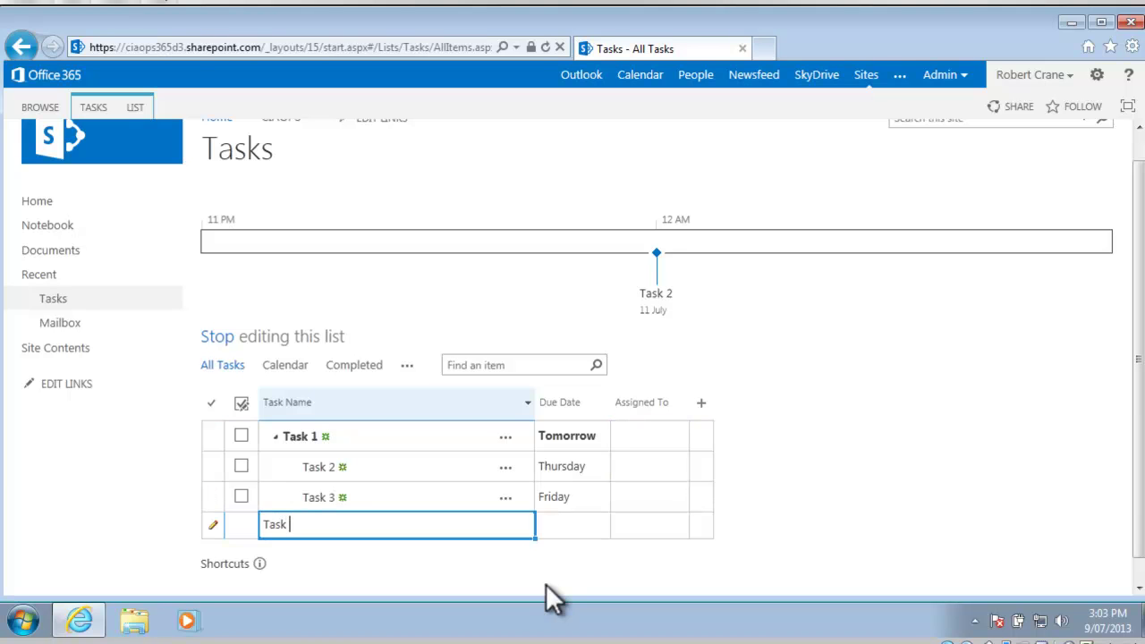
pyautogui.write('4')
pyautogui.press('Tab')
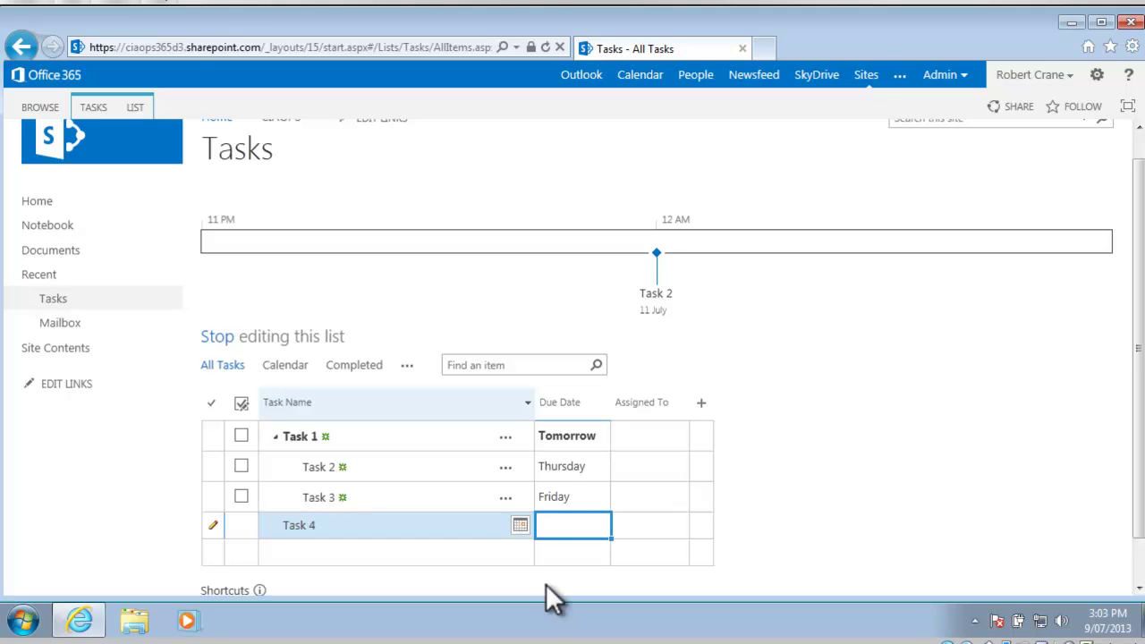
pyautogui.click(521, 526)
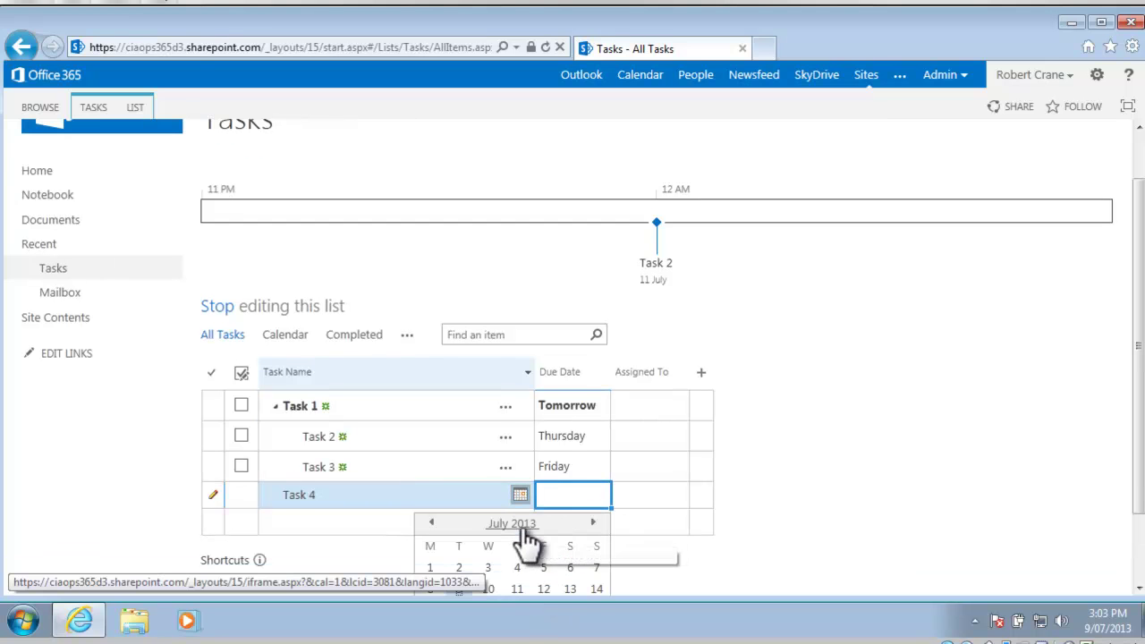
pyautogui.click(573, 589)
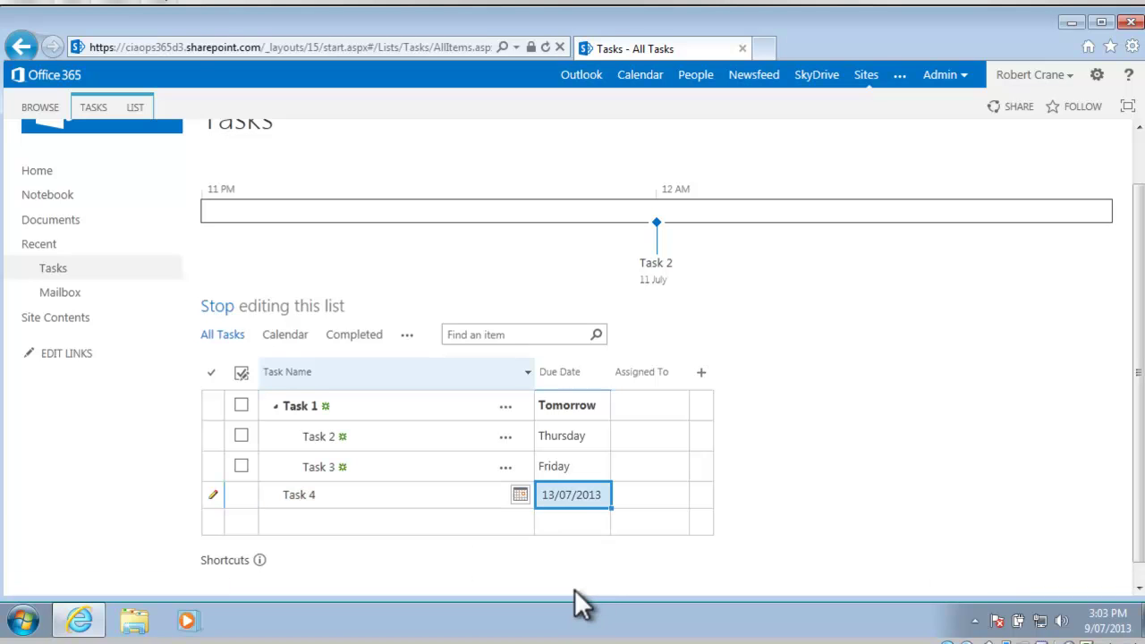
pyautogui.press('Tab')
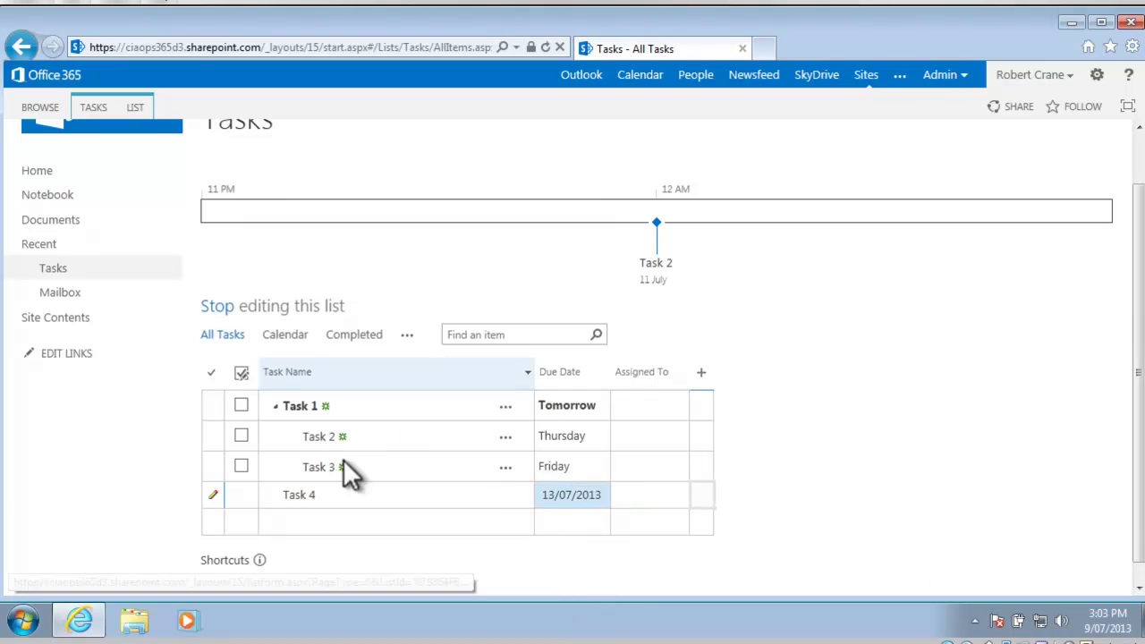
# Save the Task 4 row and return the list to normal view.
pyautogui.click(229, 309)
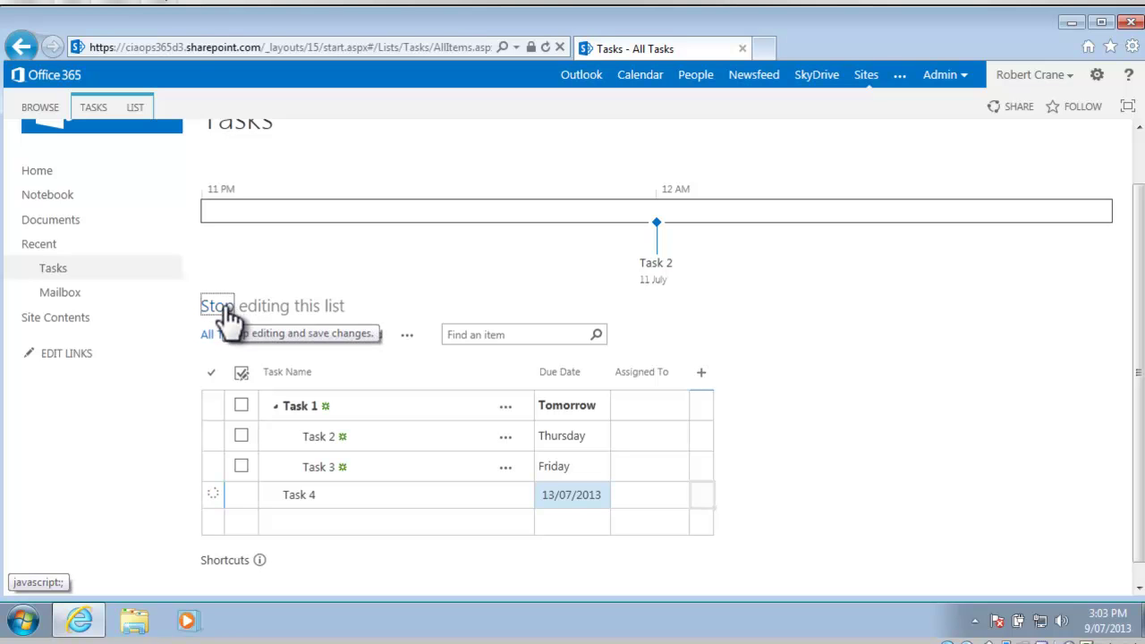
pyautogui.click(227, 307)
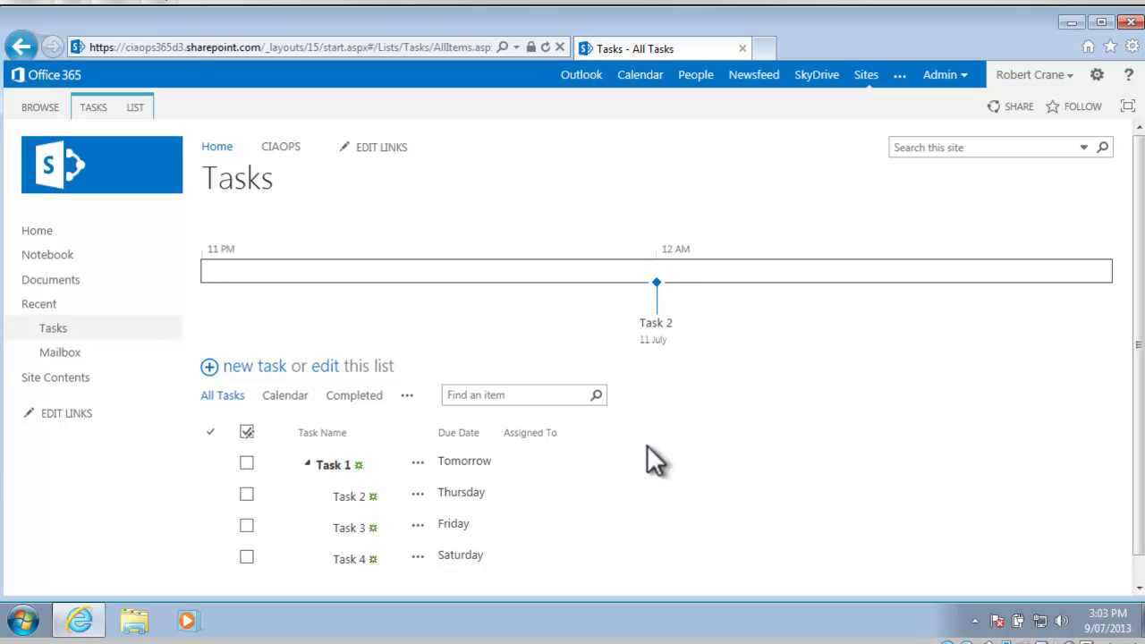
pyautogui.click(348, 473)
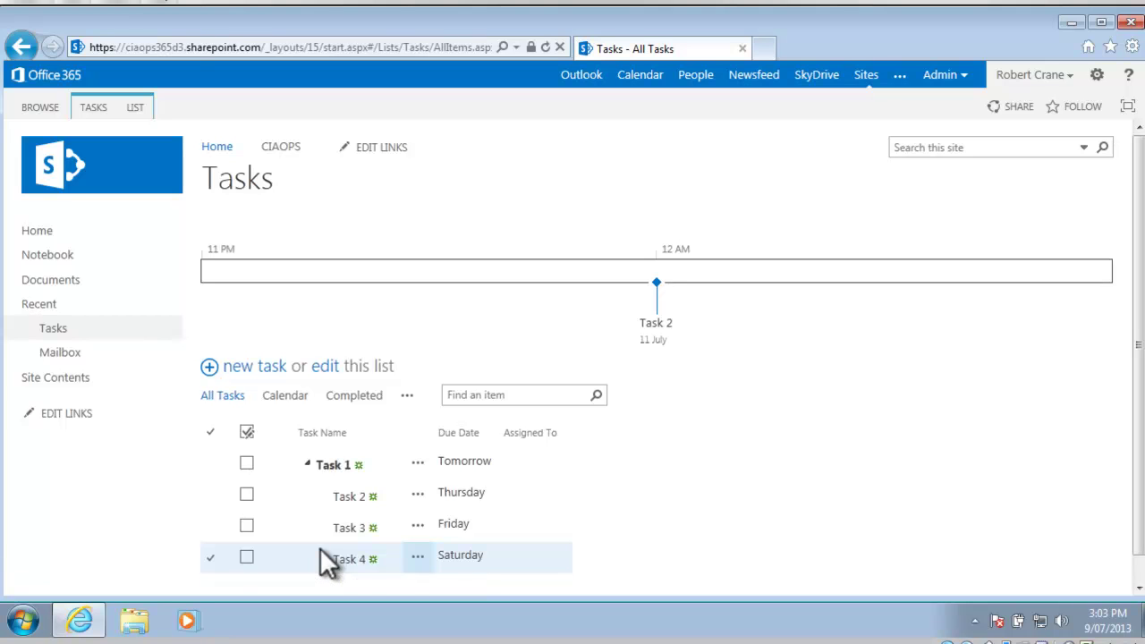
# Outdent Task 3 and Task 4 to top-level tasks and stop editing the list.
pyautogui.click(212, 528)
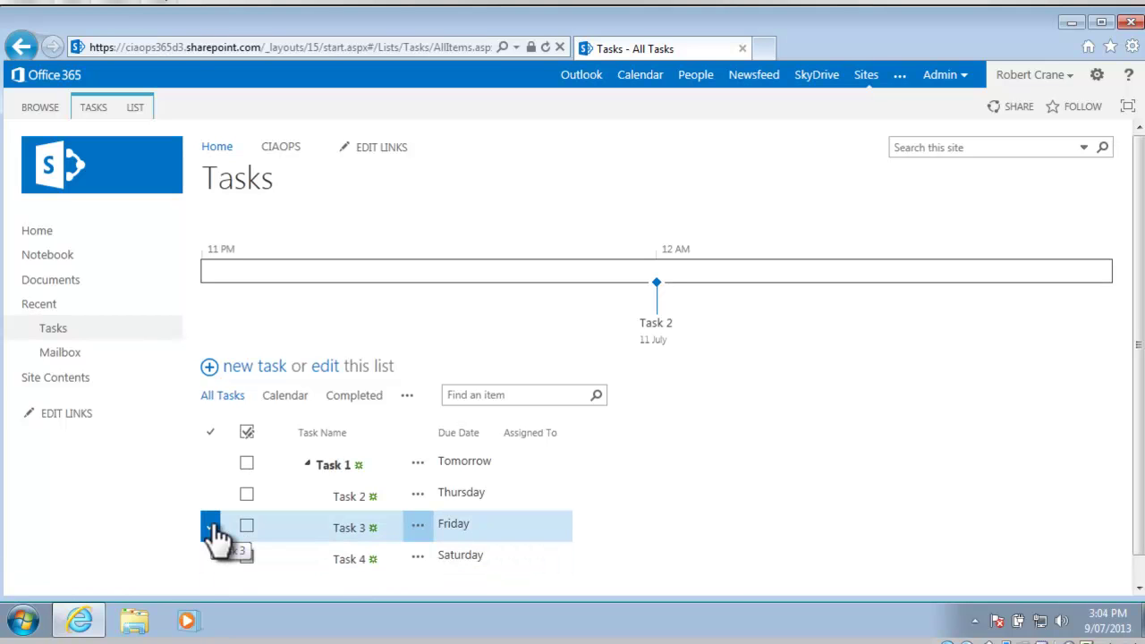
pyautogui.click(93, 106)
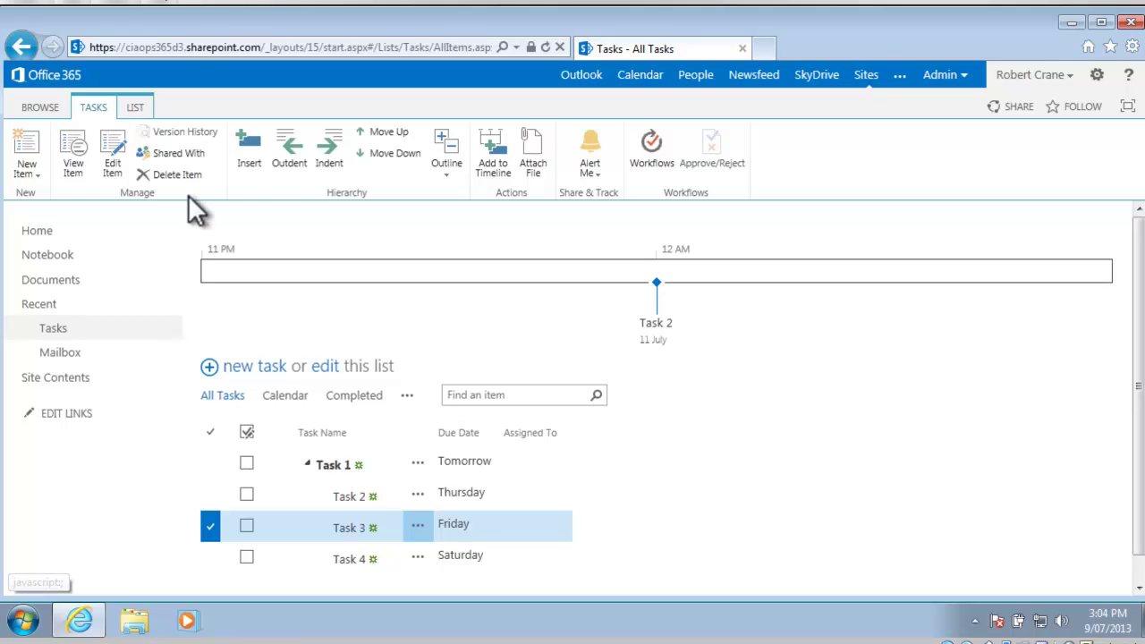
pyautogui.click(298, 162)
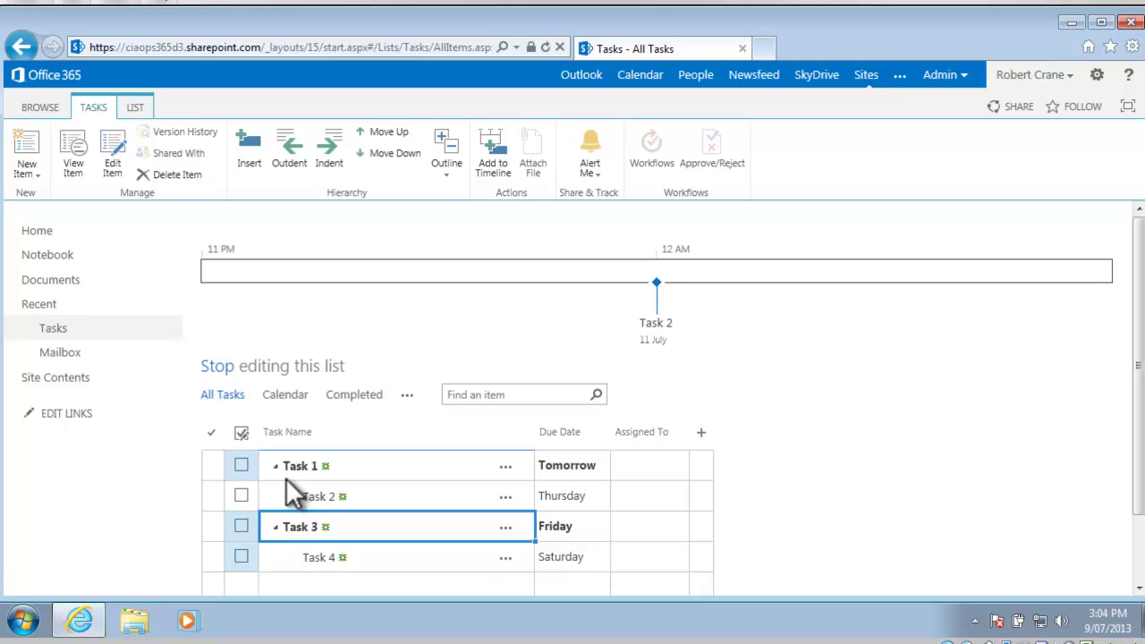
pyautogui.click(287, 553)
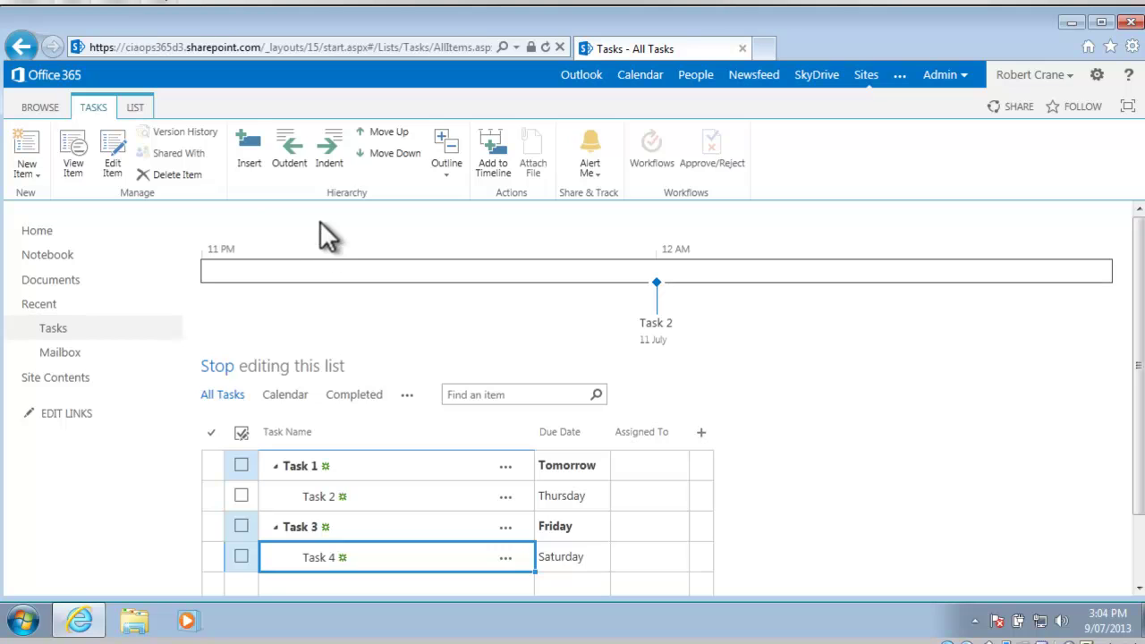
pyautogui.click(299, 168)
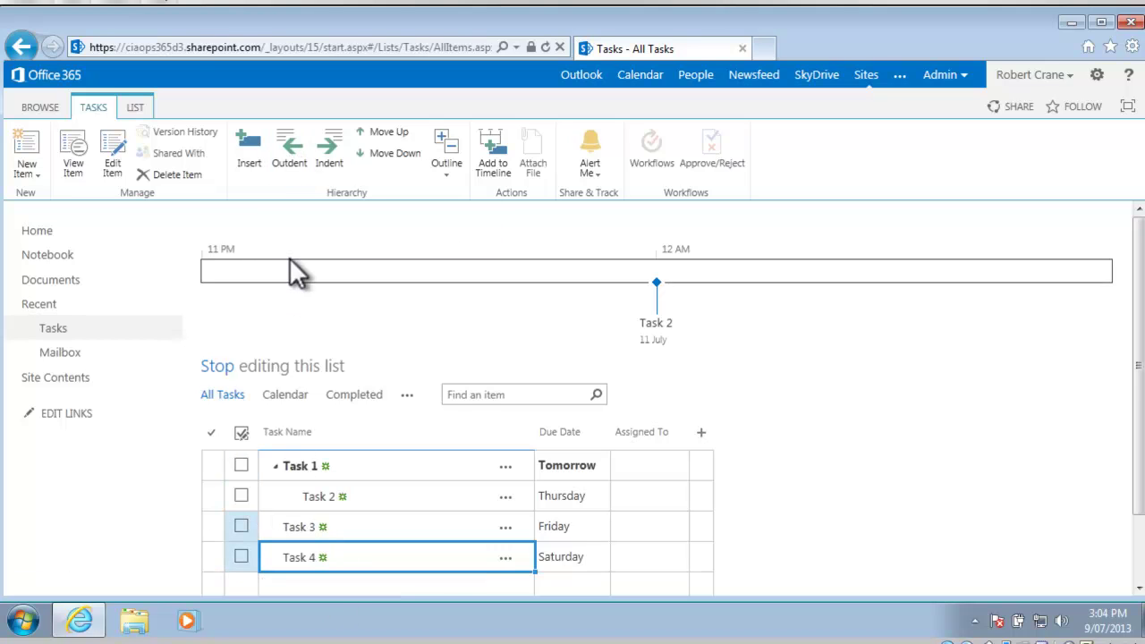
pyautogui.click(224, 370)
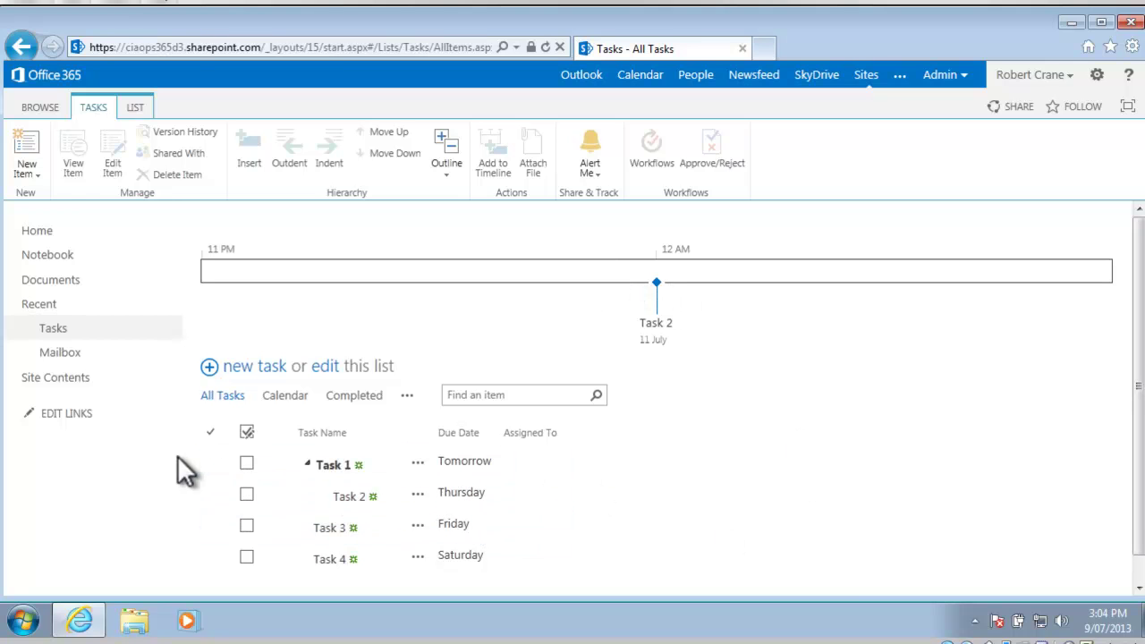
# Add all four tasks to the timeline, then select Task 2 on it.
pyautogui.click(210, 432)
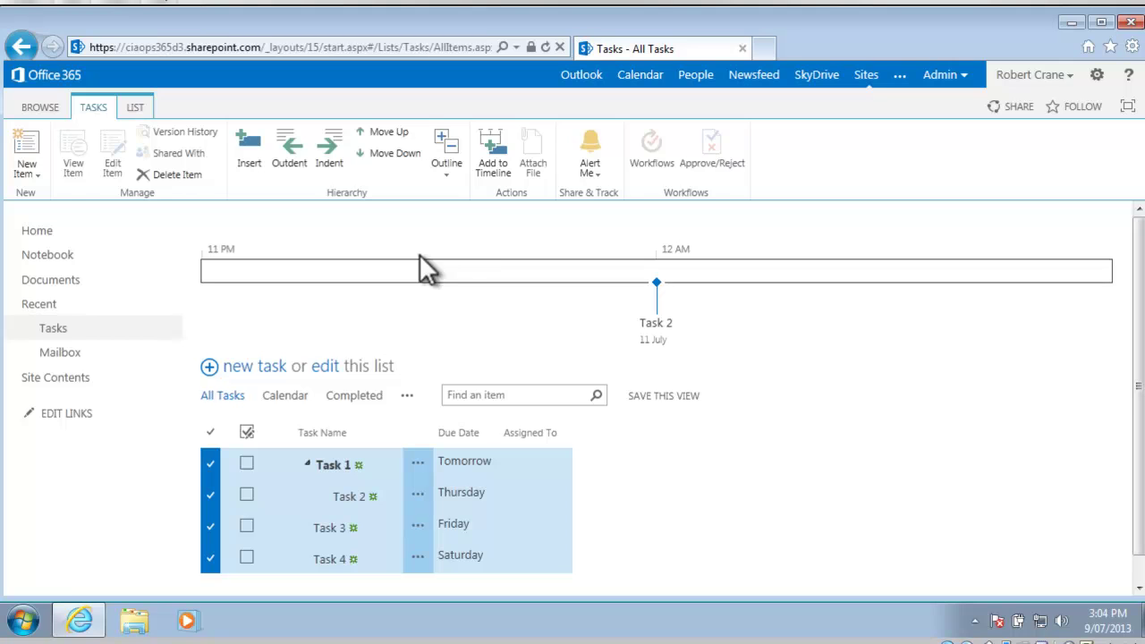
pyautogui.click(489, 177)
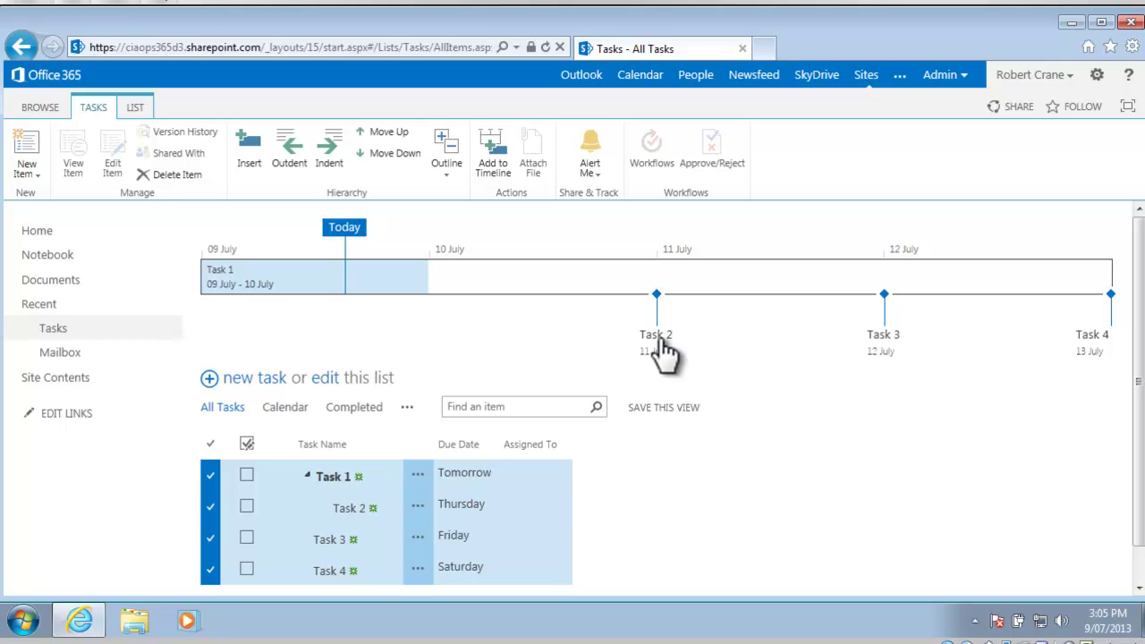
pyautogui.click(660, 344)
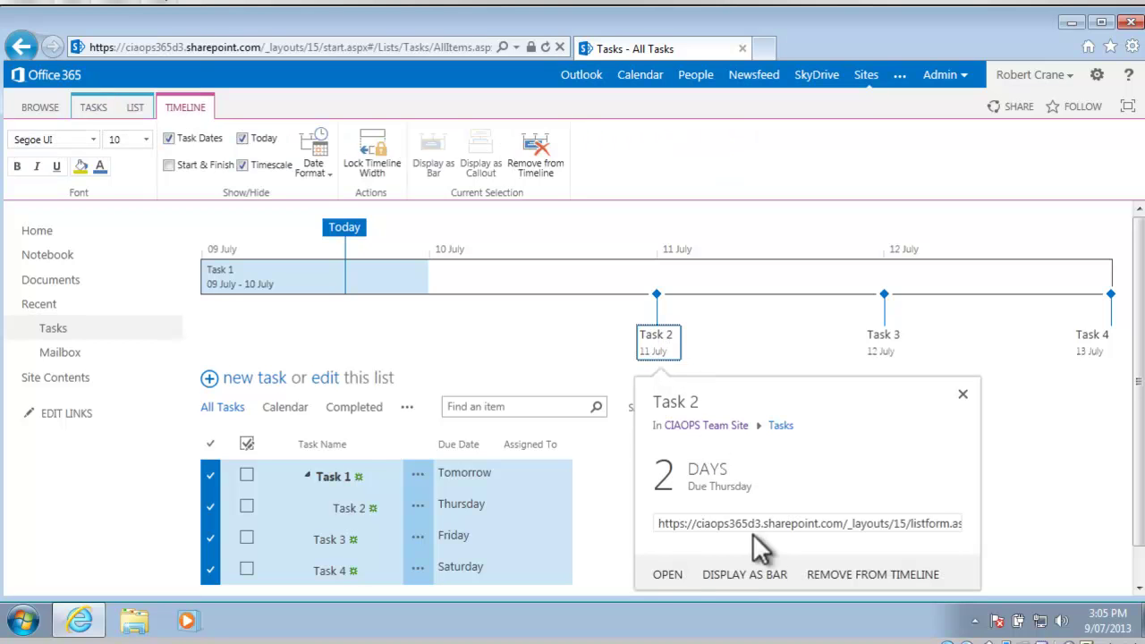
# Edit Task 2 to start on 10 July 2013 and save it.
pyautogui.click(671, 577)
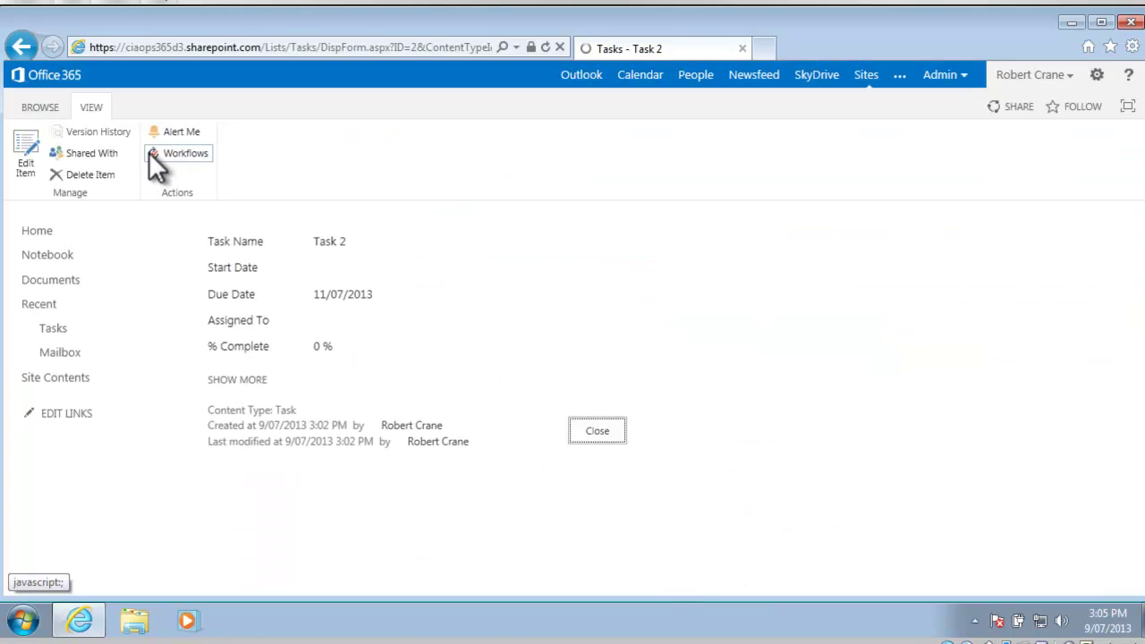
pyautogui.click(27, 150)
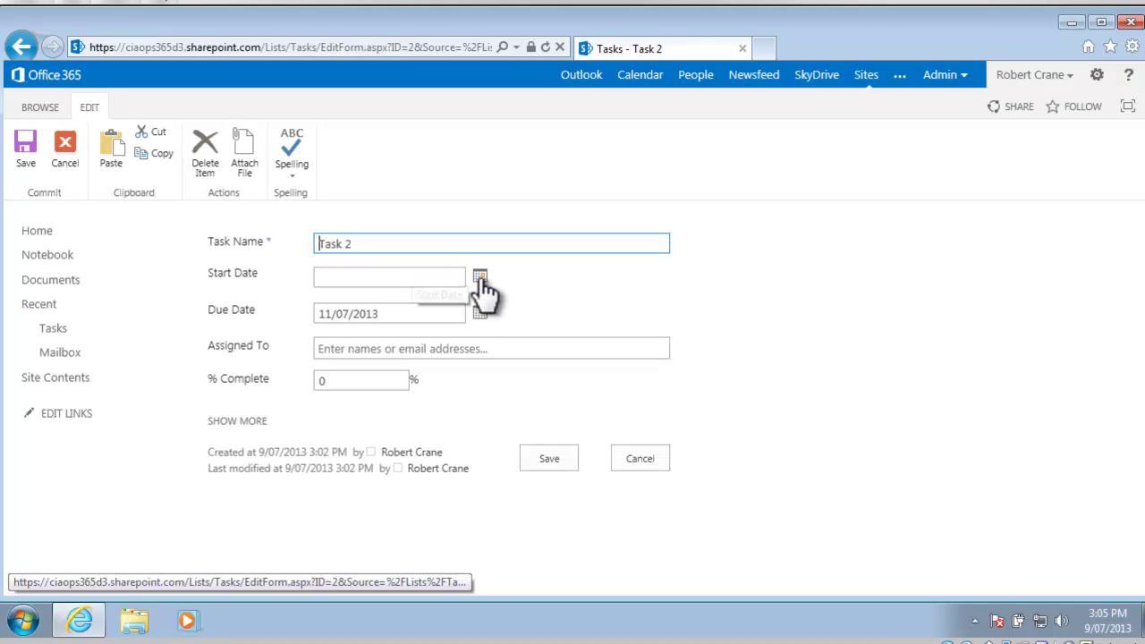
pyautogui.click(480, 277)
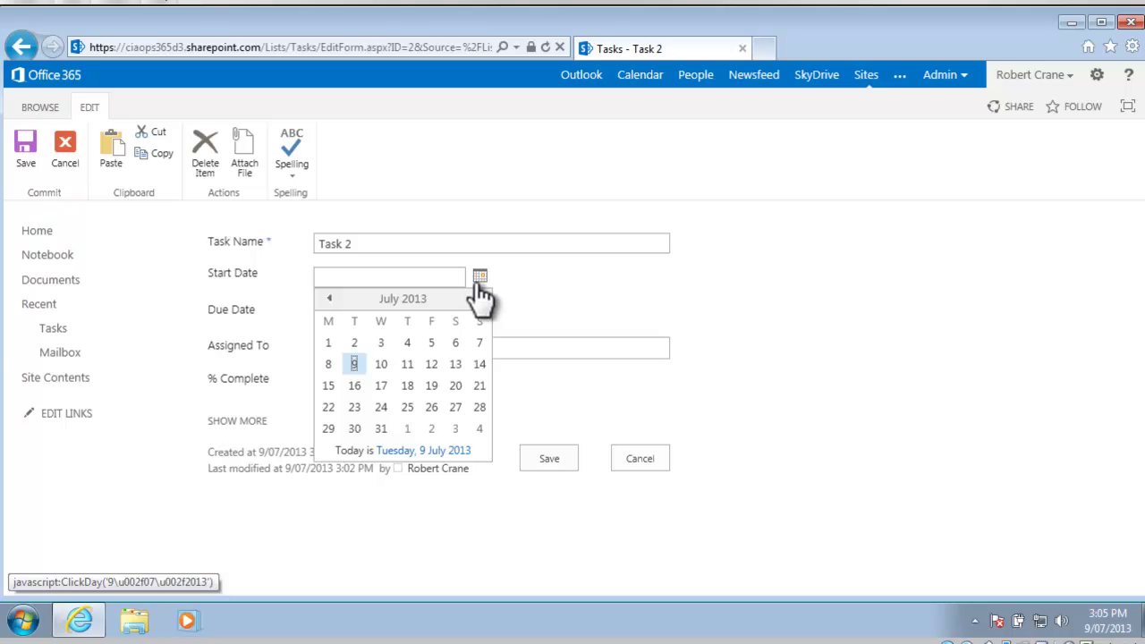
pyautogui.click(383, 365)
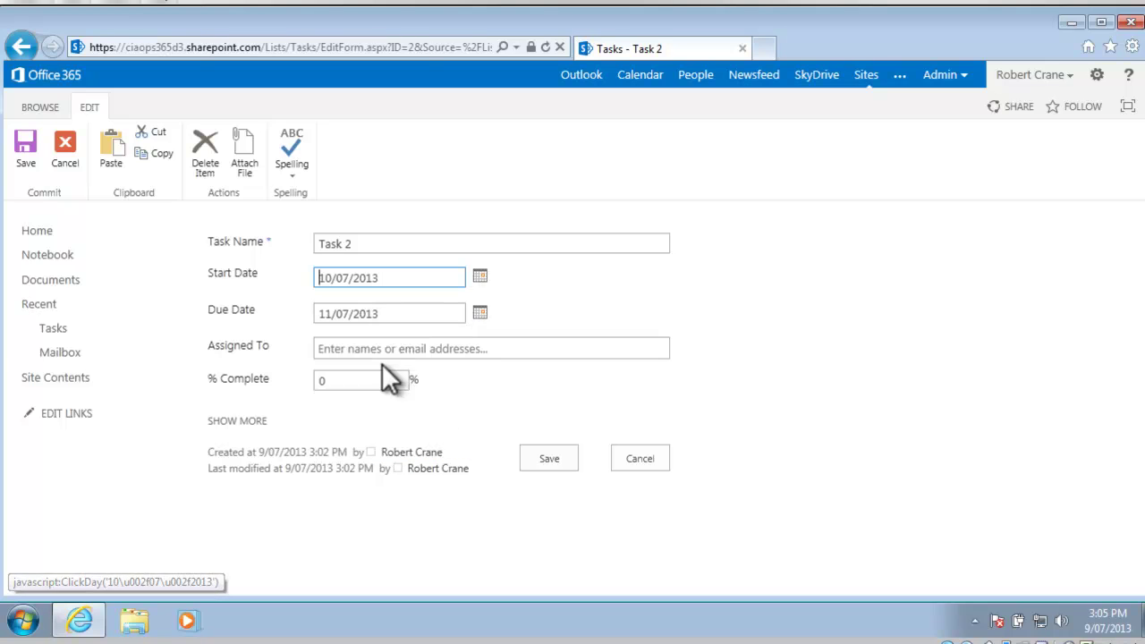
pyautogui.click(556, 456)
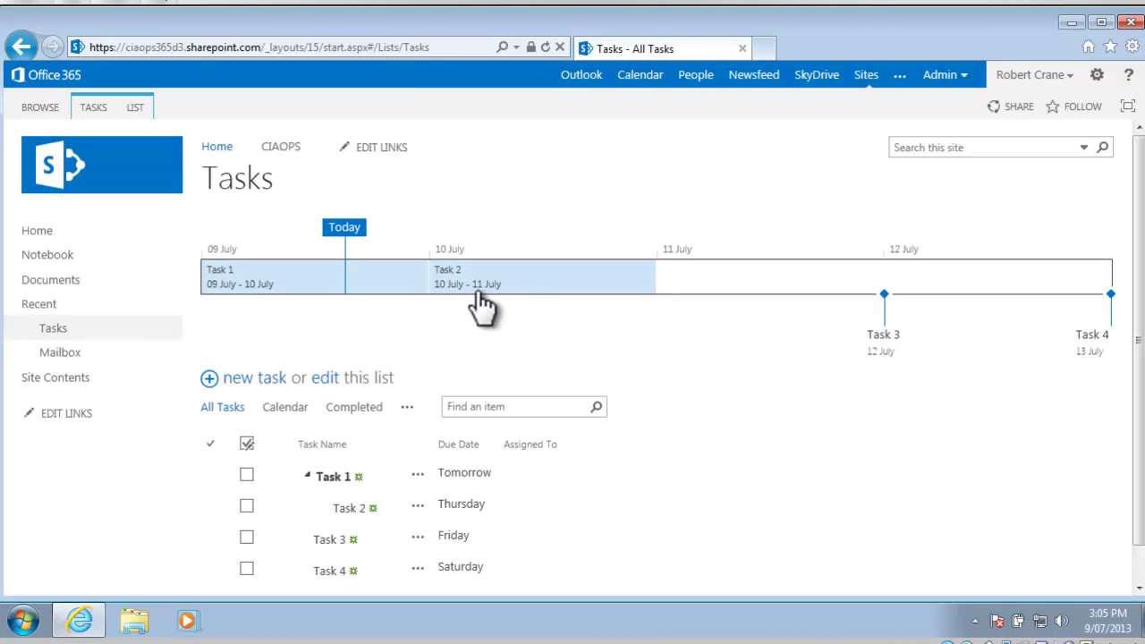
# Edit Task 3 to start on 11 July 2013 and save it.
pyautogui.click(891, 349)
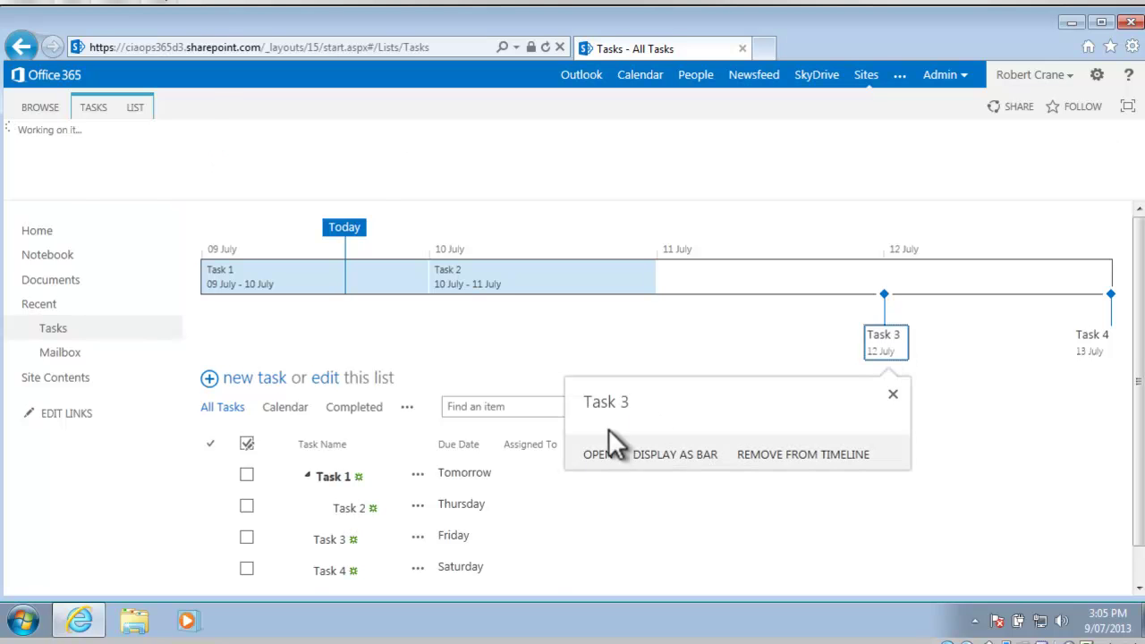
pyautogui.click(592, 576)
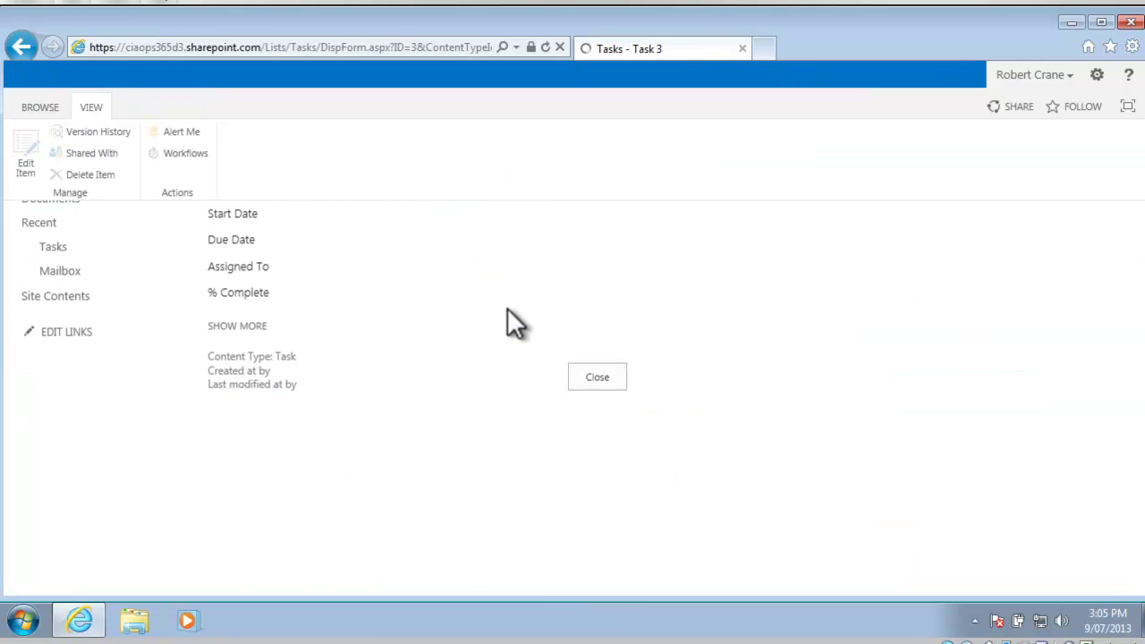
pyautogui.click(33, 148)
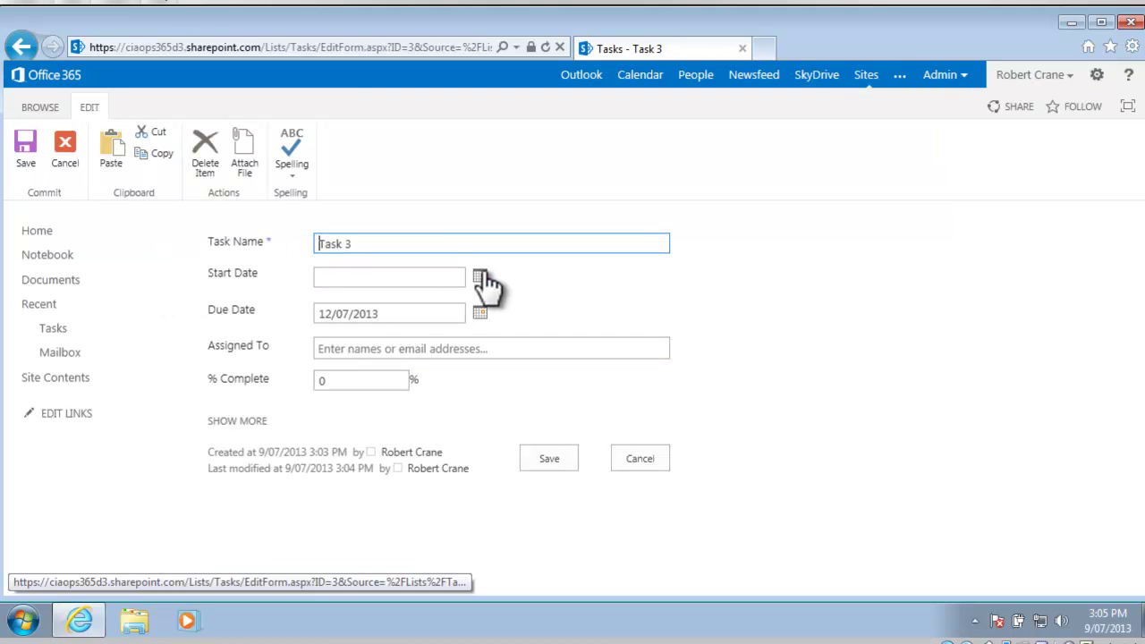
pyautogui.click(483, 277)
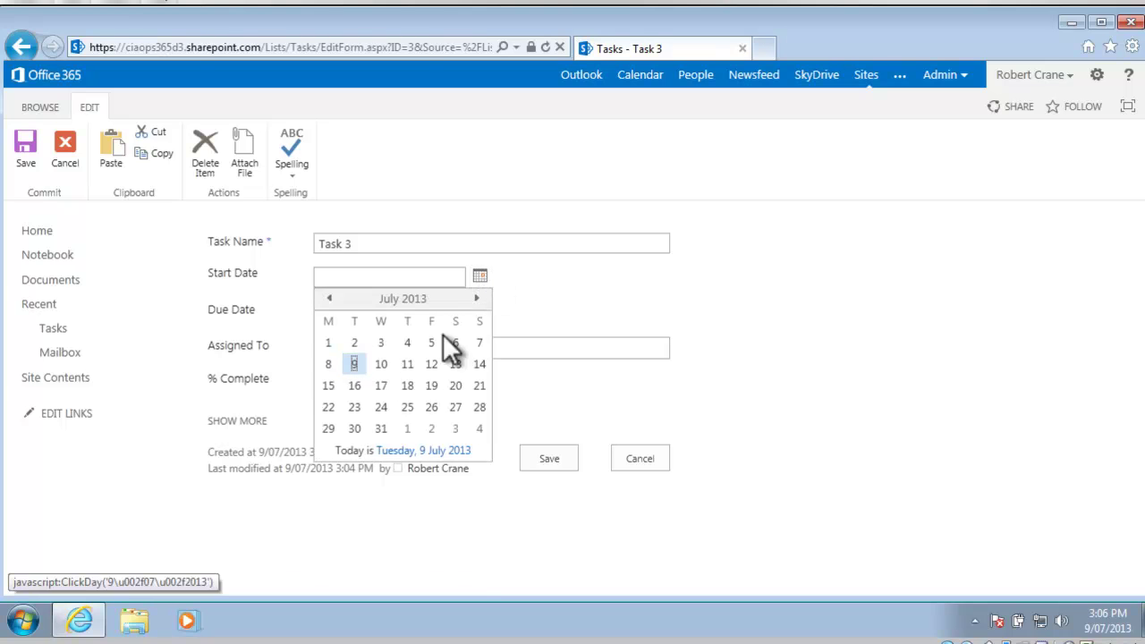
pyautogui.click(407, 364)
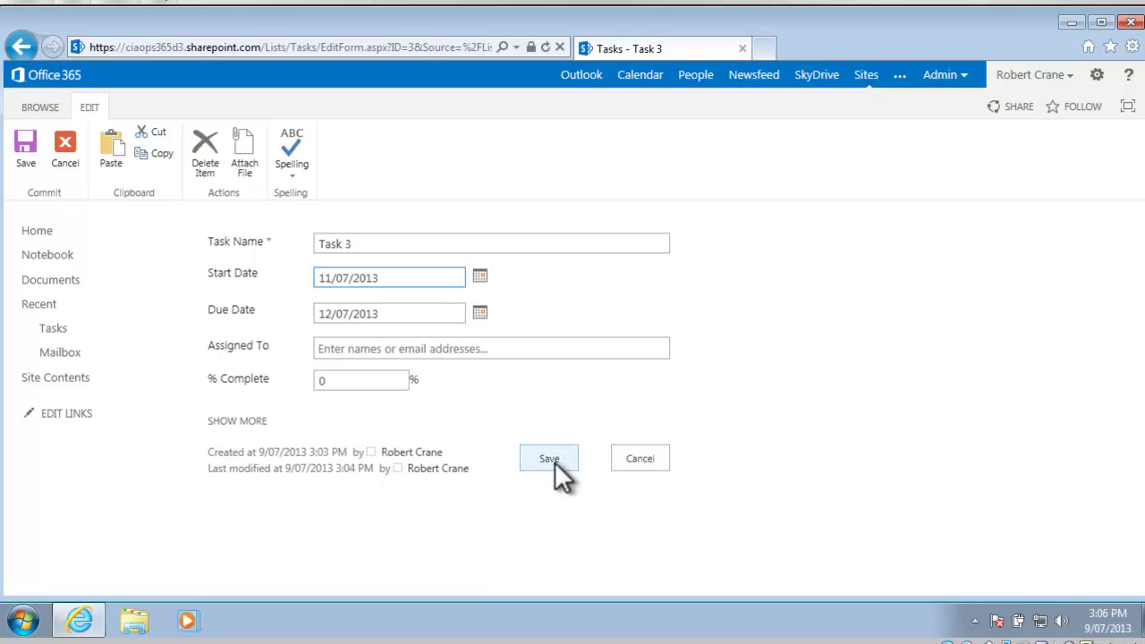
pyautogui.click(553, 460)
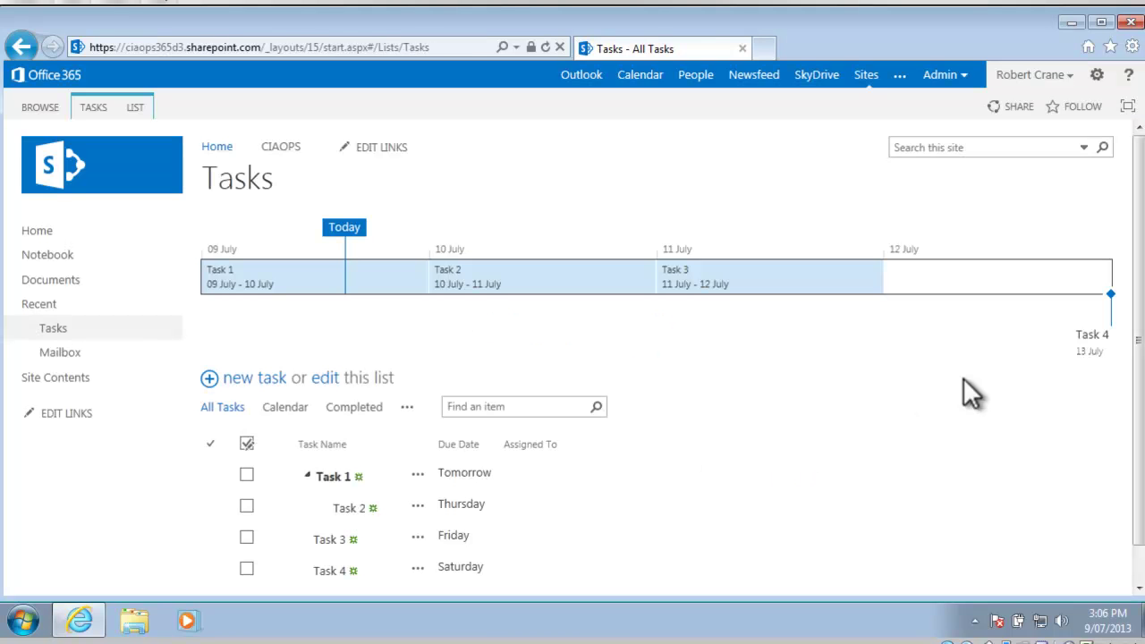
# Edit Task 4 from its timeline callout to start on 12 July 2013 and save it.
pyautogui.click(1101, 340)
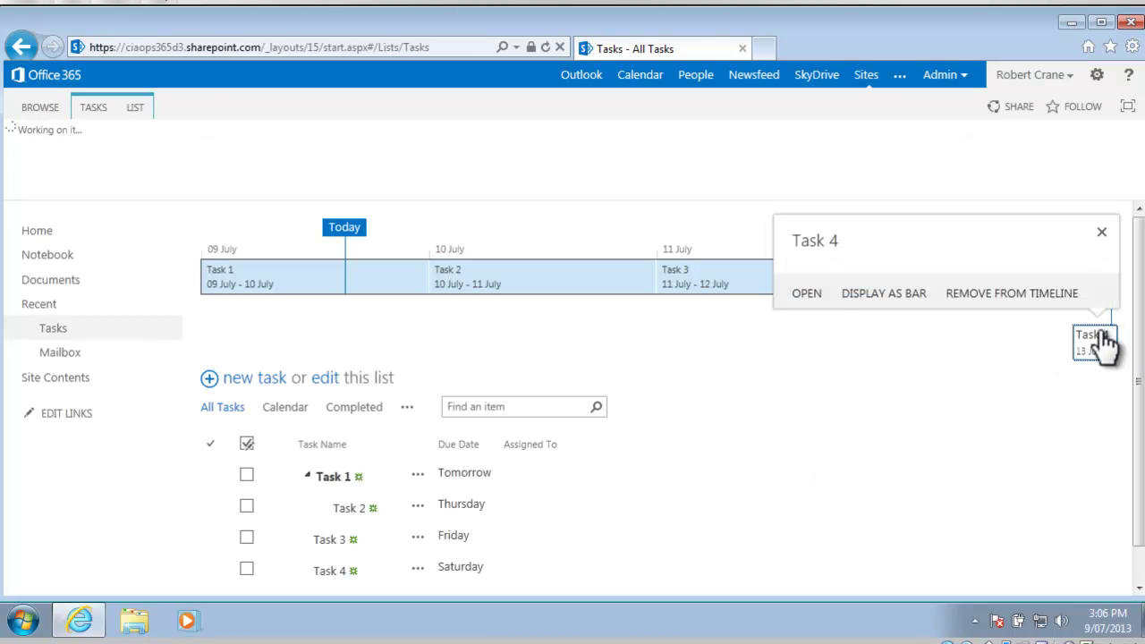
pyautogui.click(818, 295)
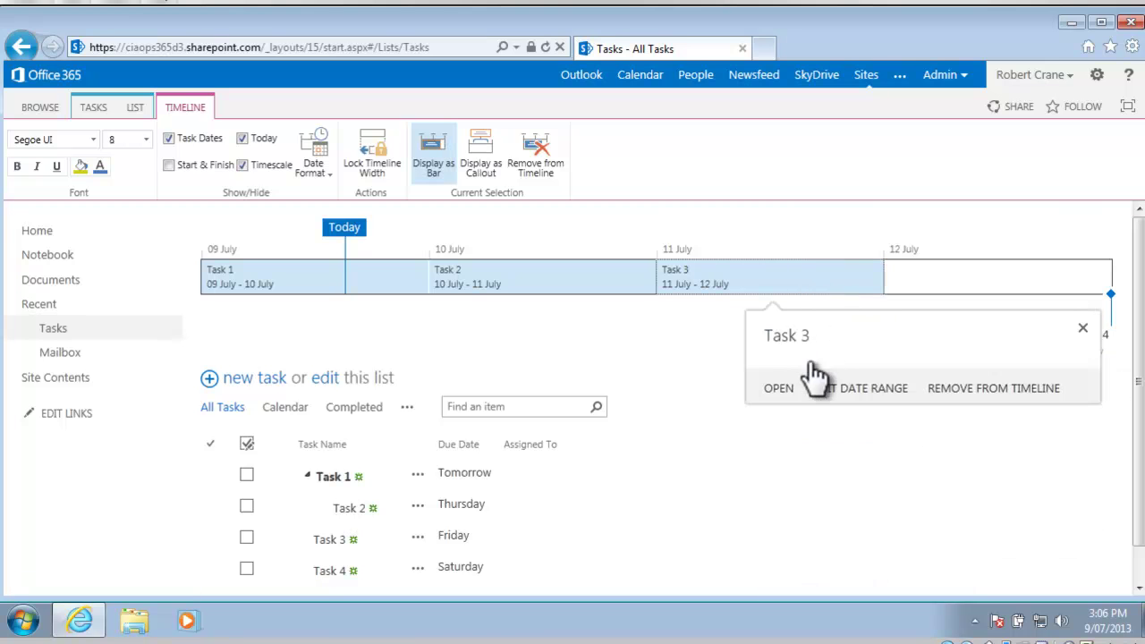
pyautogui.click(1085, 329)
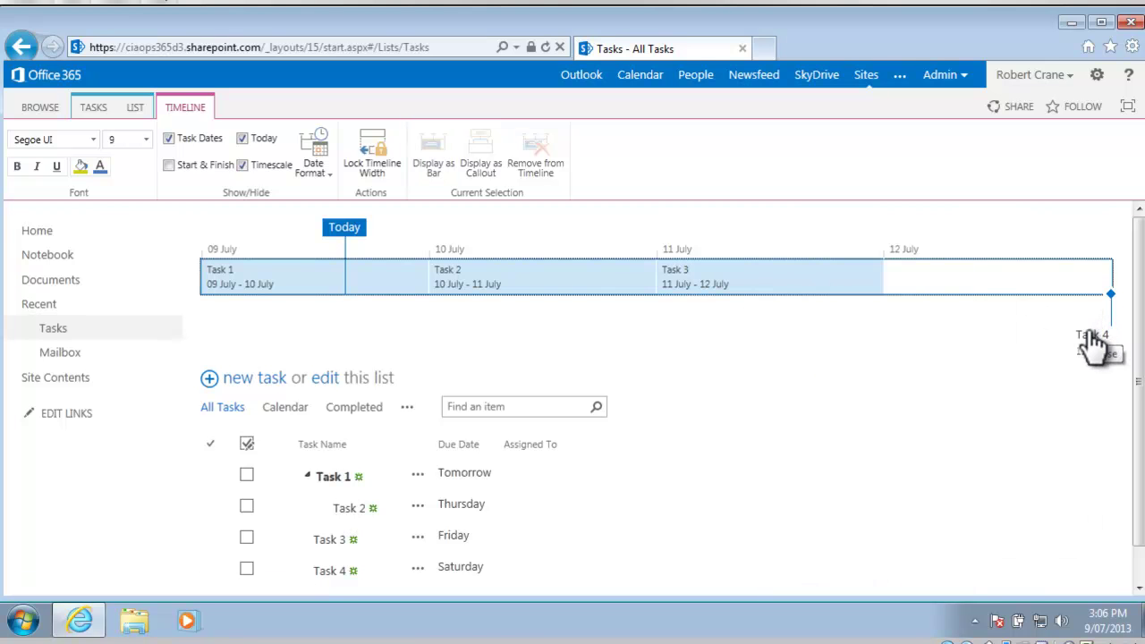
pyautogui.click(1094, 345)
pyautogui.click(805, 580)
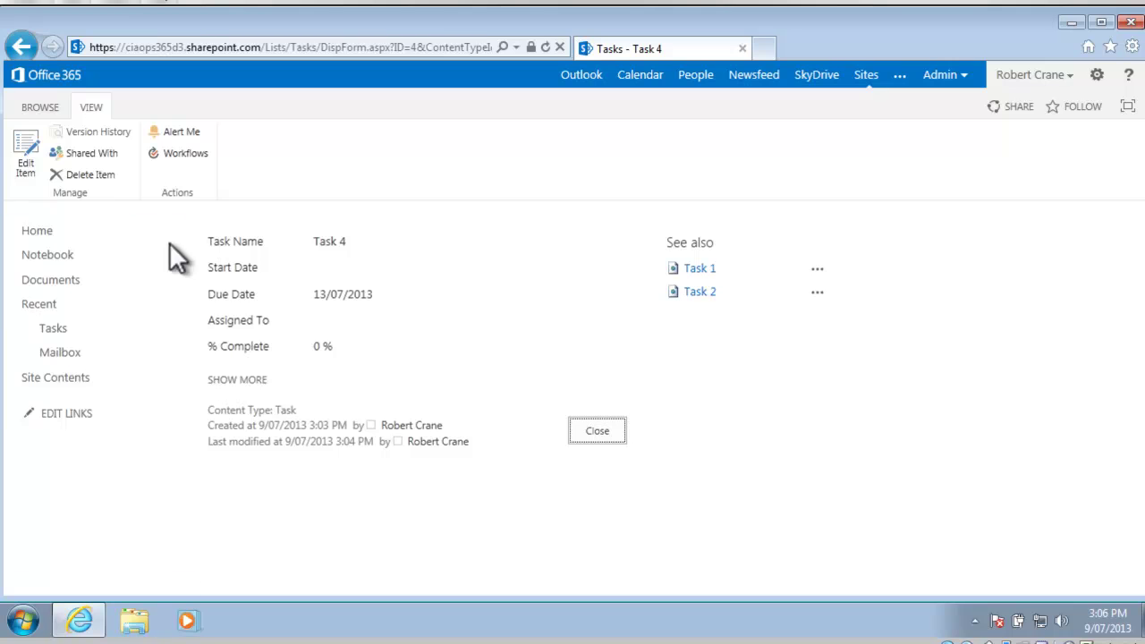
pyautogui.click(28, 150)
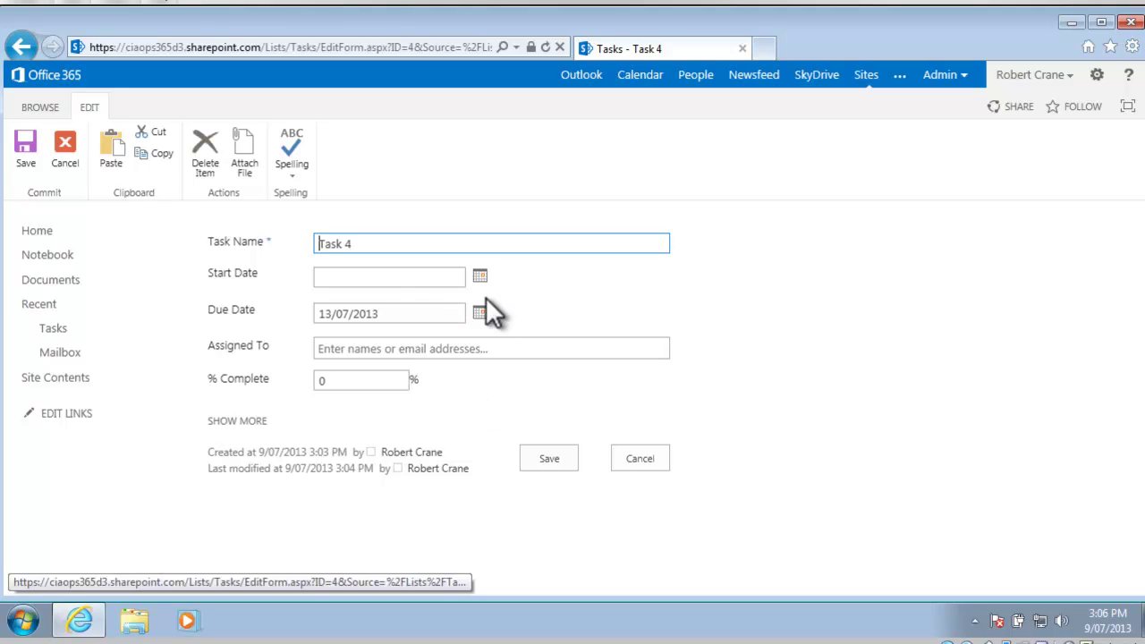
pyautogui.click(483, 279)
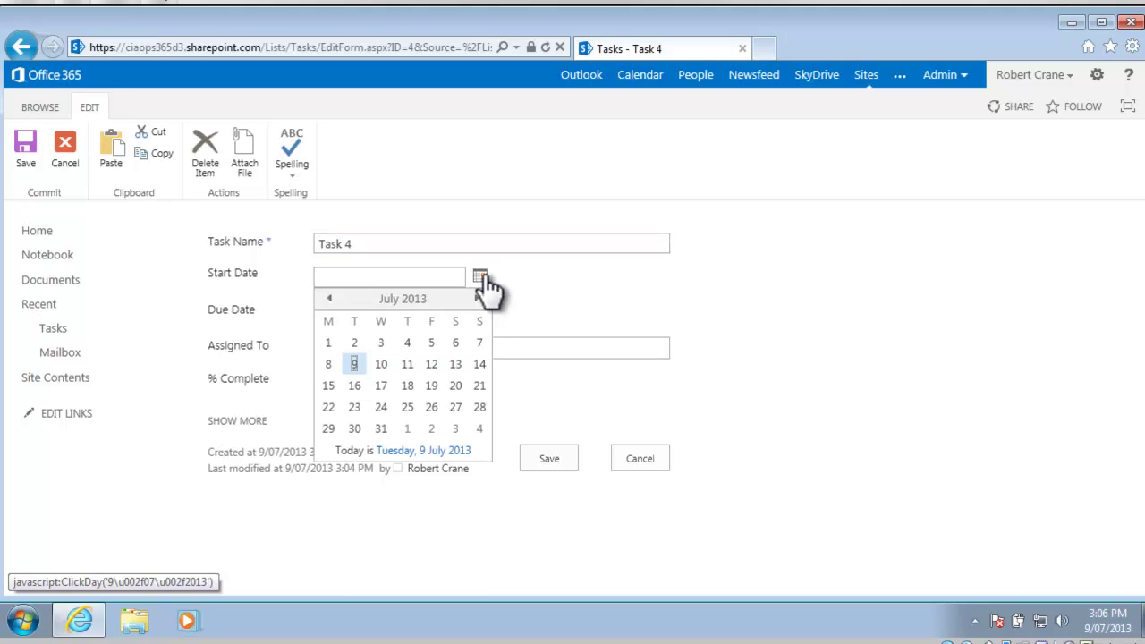
pyautogui.click(432, 364)
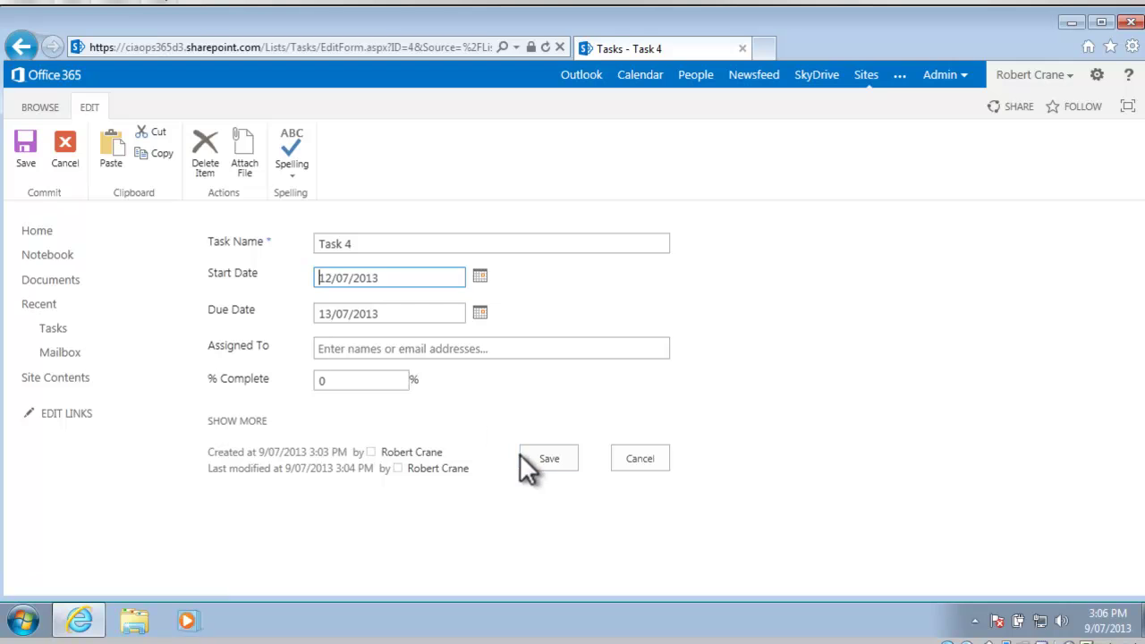
pyautogui.click(542, 457)
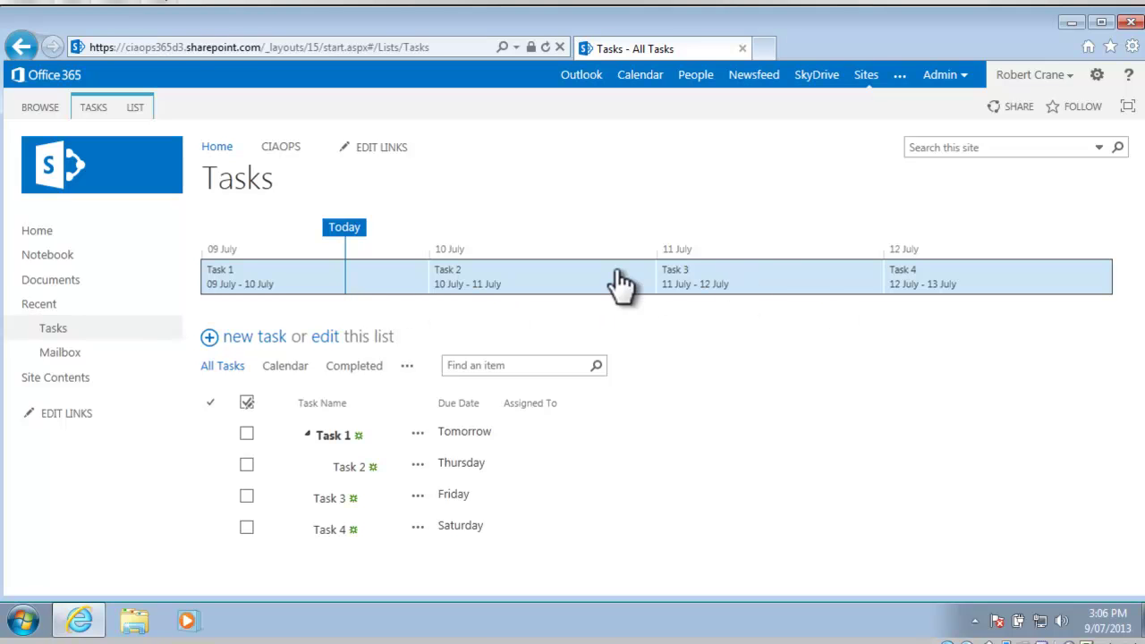
# Make the Task 1 bar red with bold white text.
pyautogui.click(309, 276)
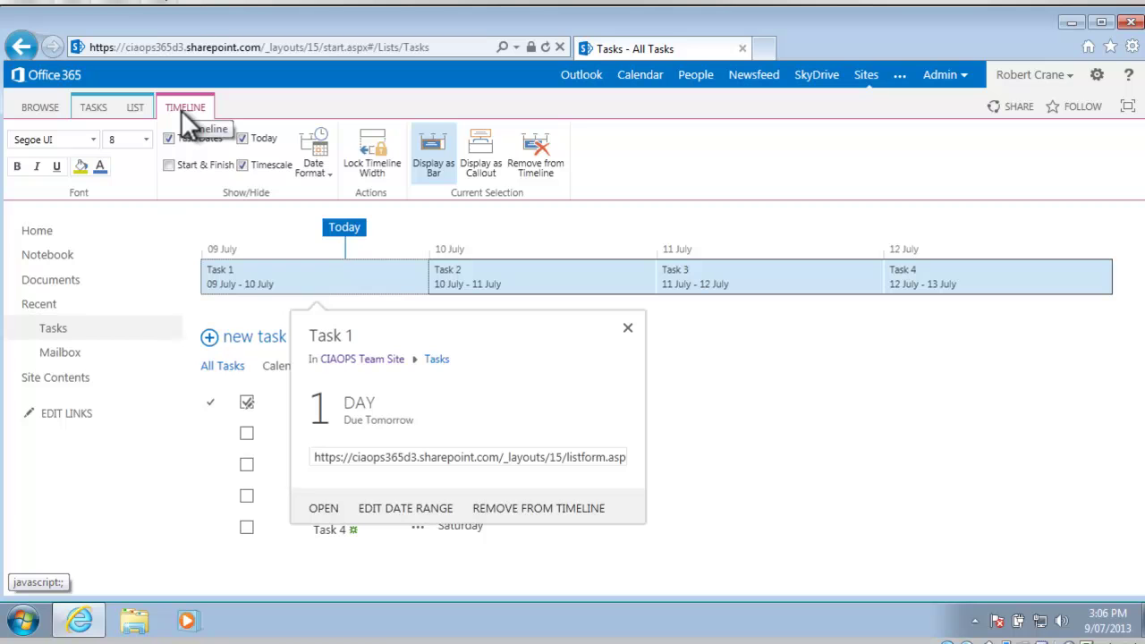
pyautogui.click(82, 169)
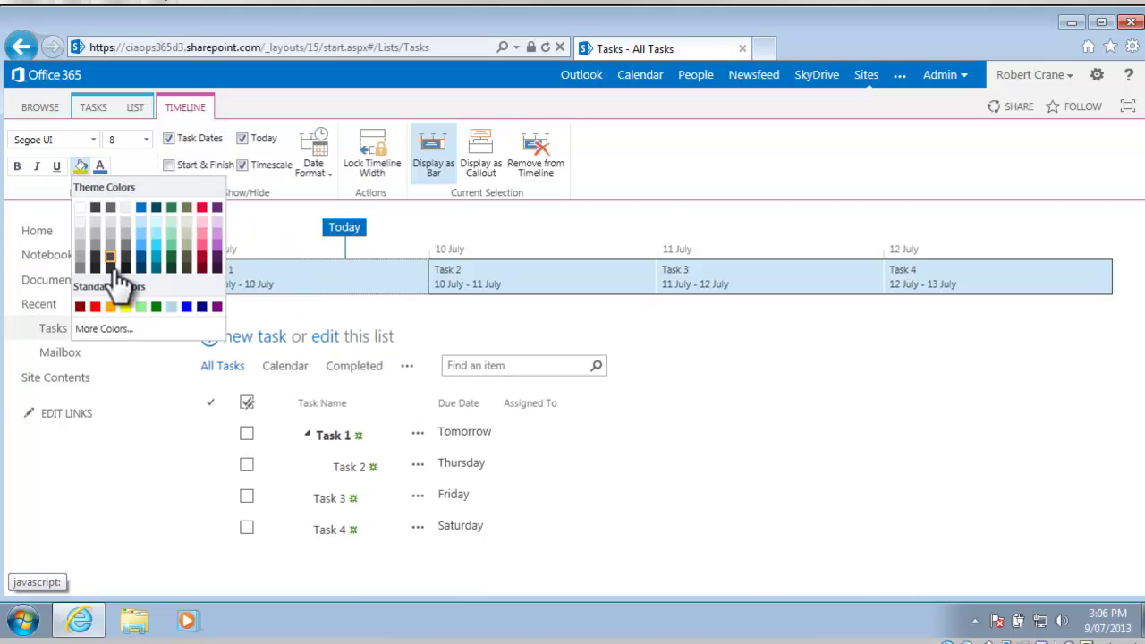
pyautogui.click(95, 307)
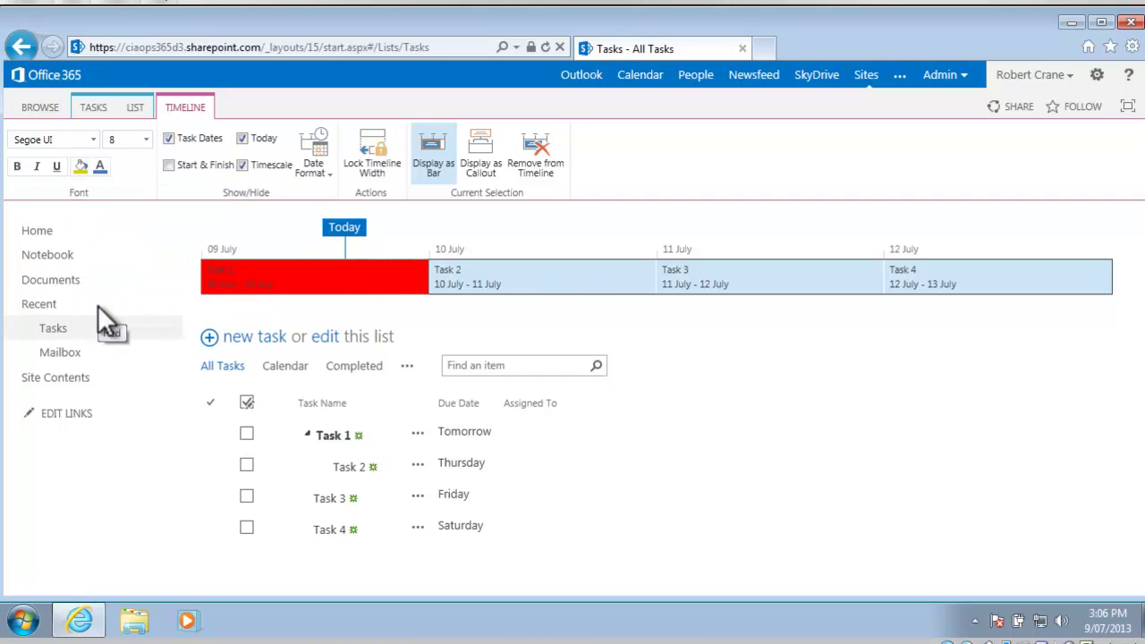
pyautogui.click(101, 166)
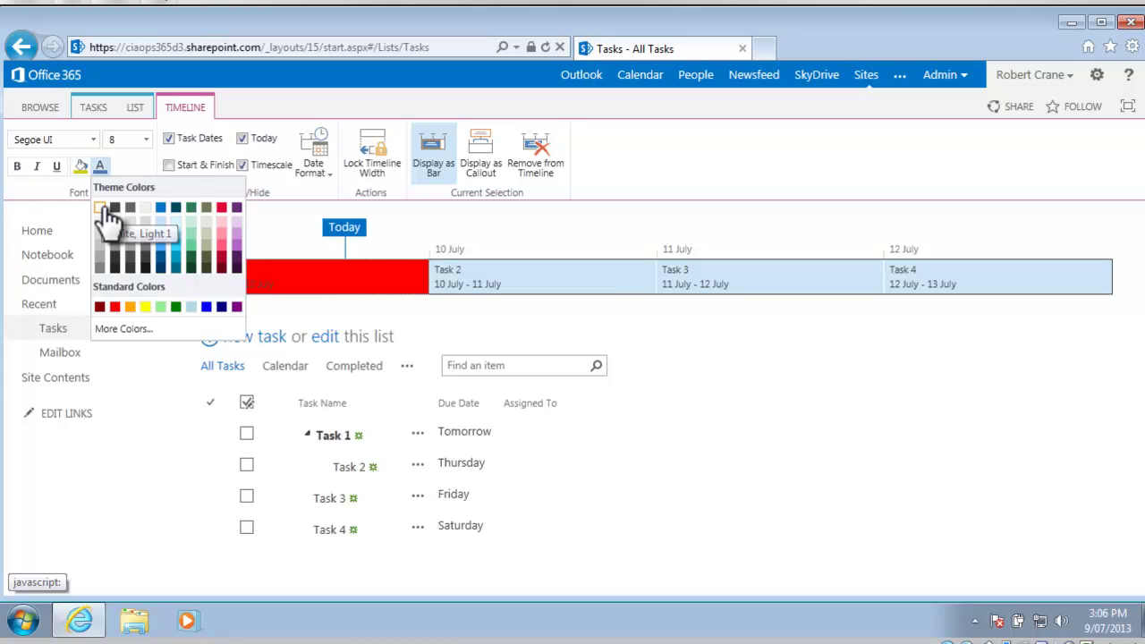
pyautogui.click(101, 207)
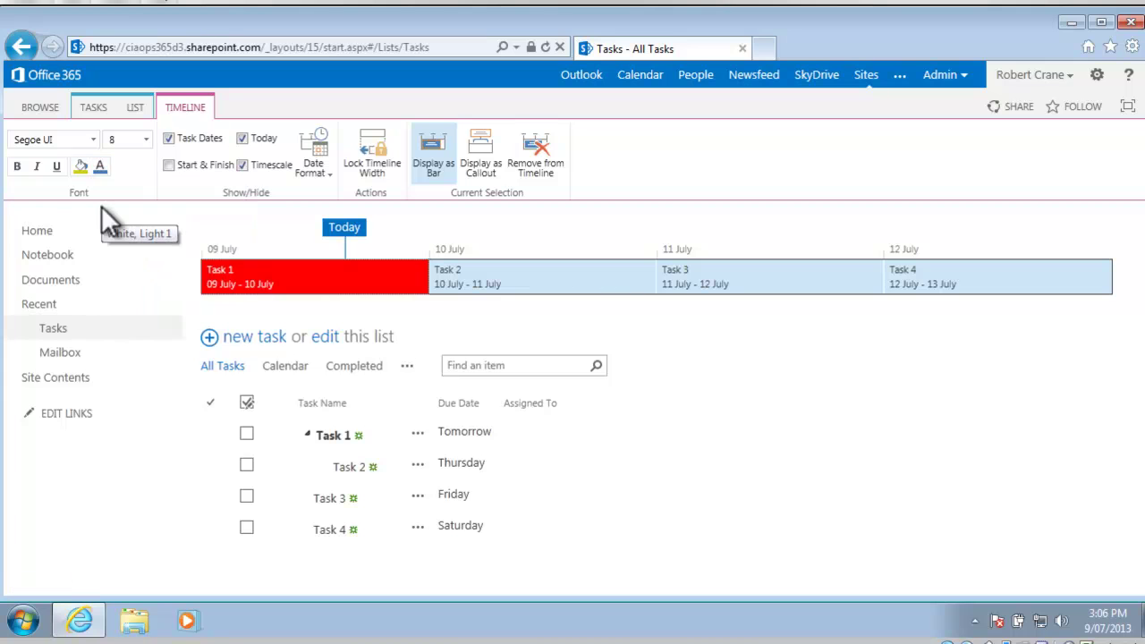
pyautogui.click(18, 170)
# Make the Task 2 bar orange with italic white text.
pyautogui.click(544, 286)
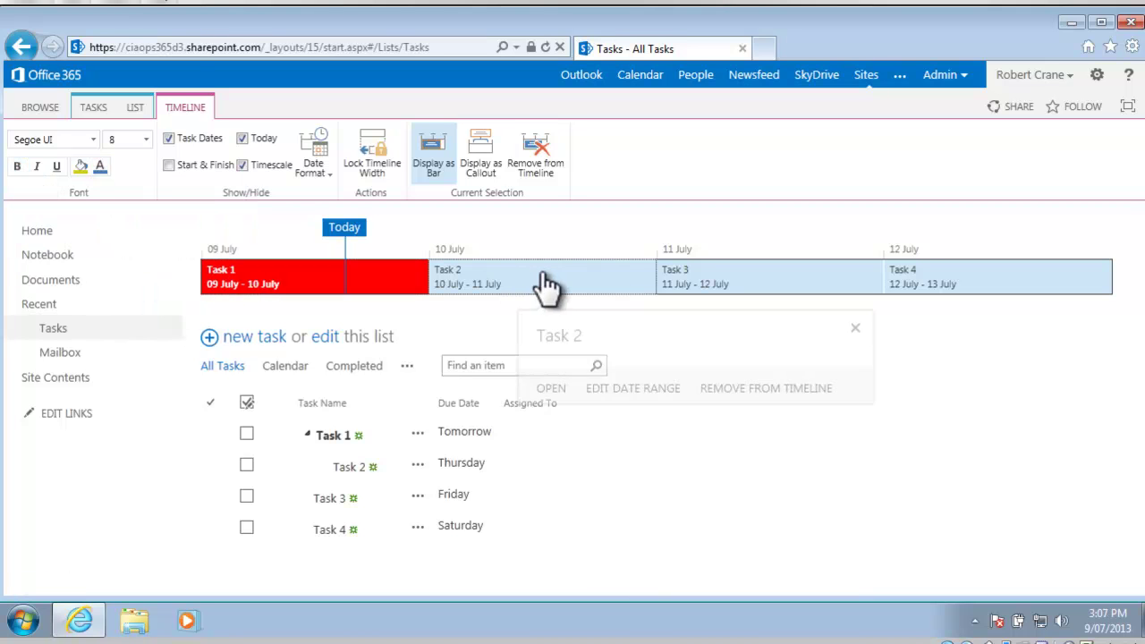
pyautogui.click(80, 170)
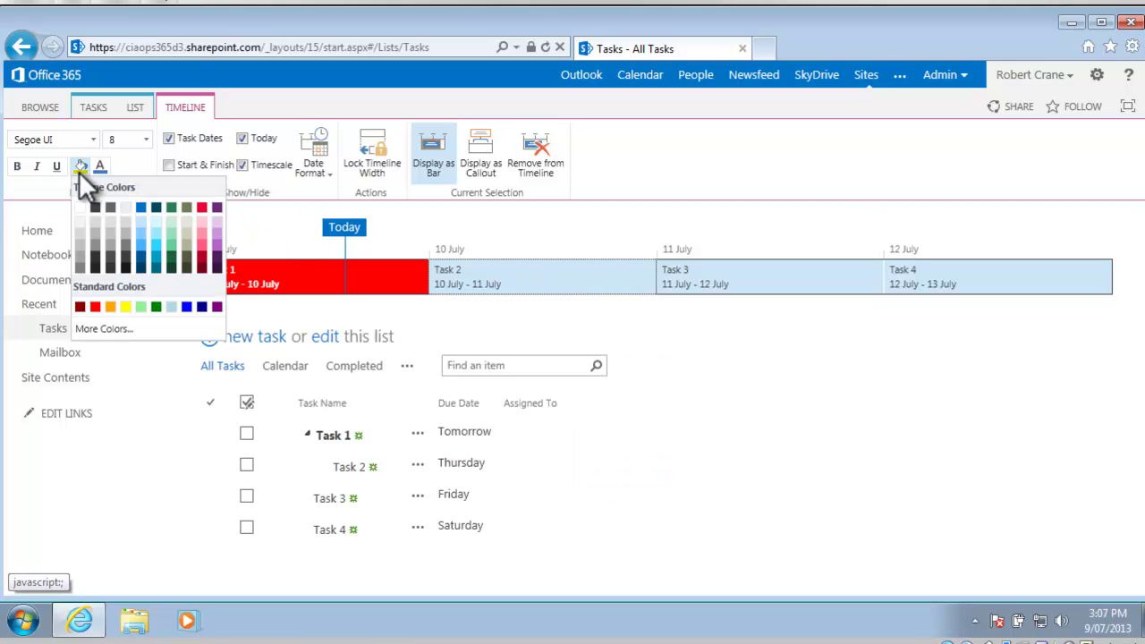
pyautogui.click(106, 307)
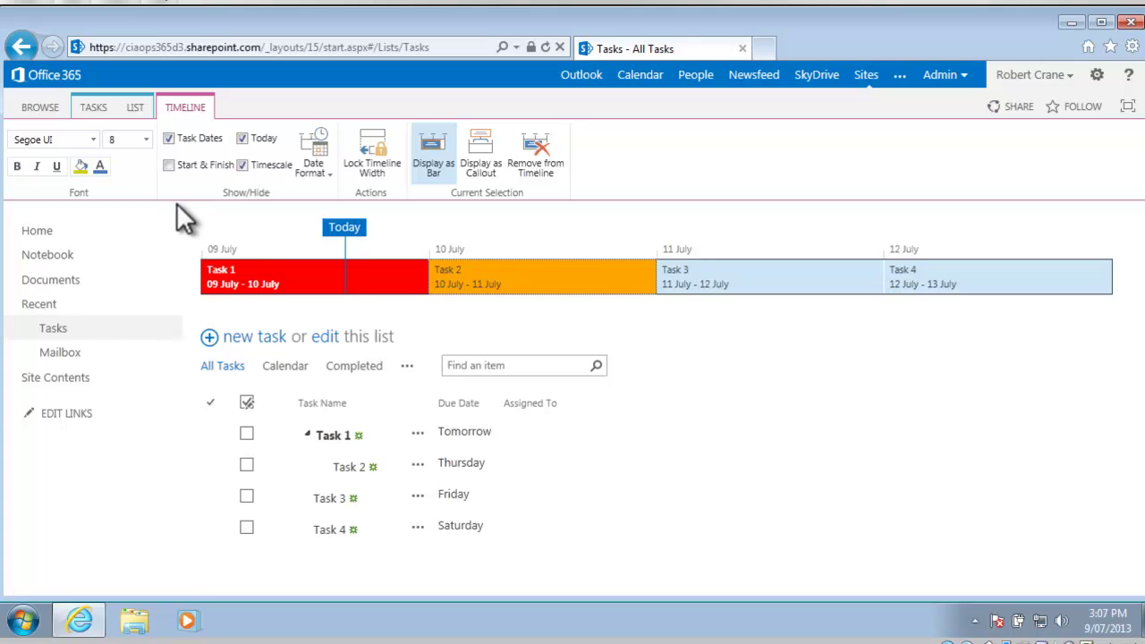
pyautogui.click(103, 169)
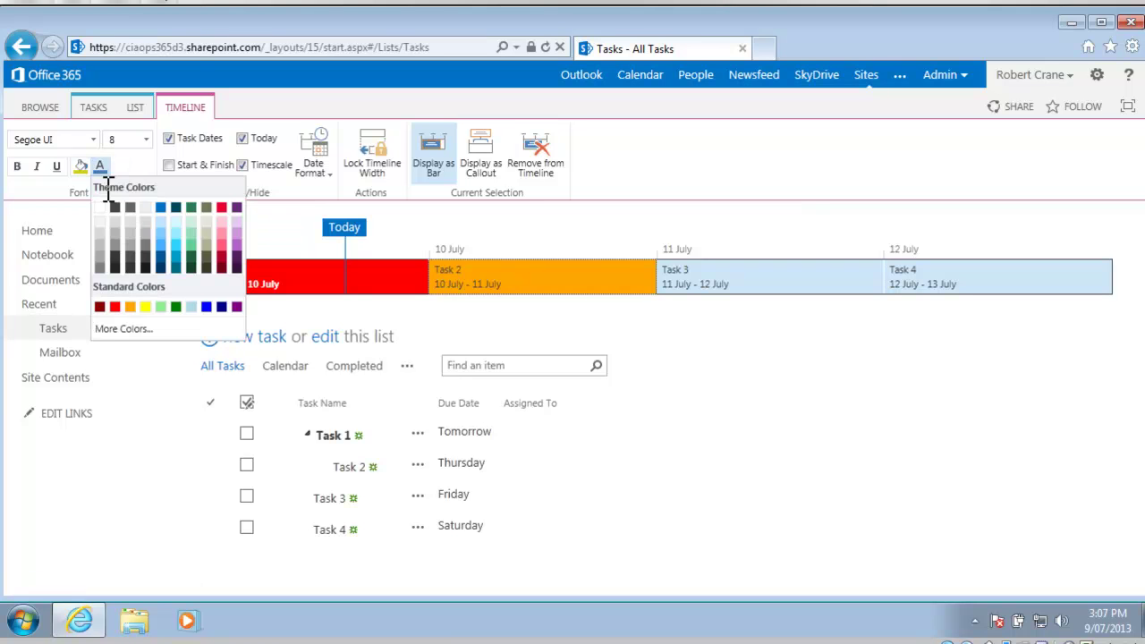
pyautogui.click(101, 210)
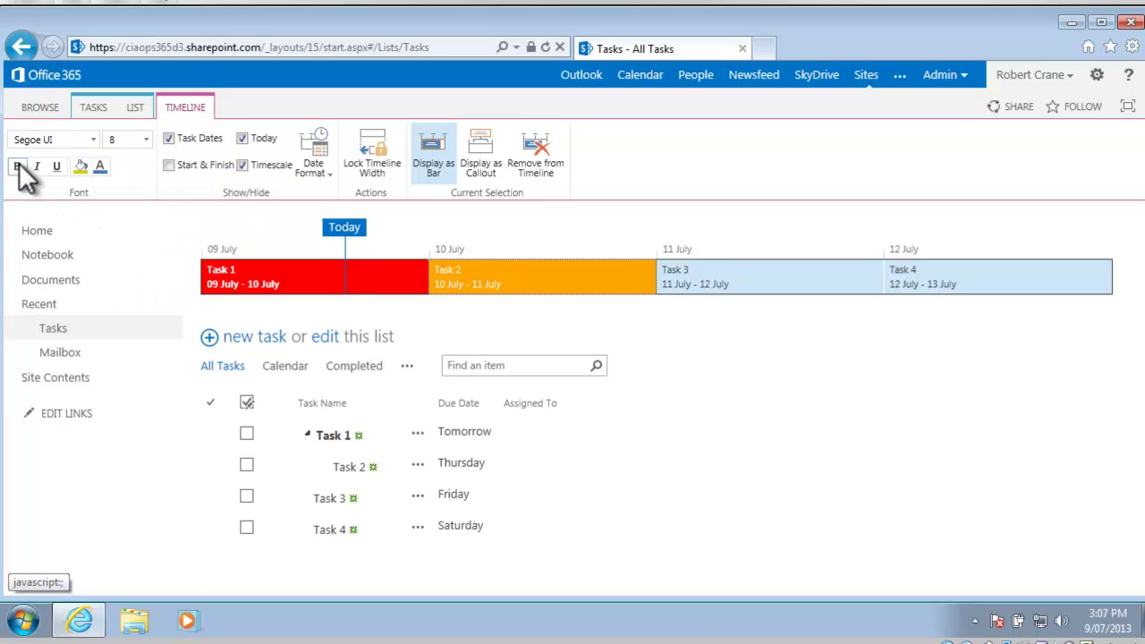
pyautogui.click(39, 165)
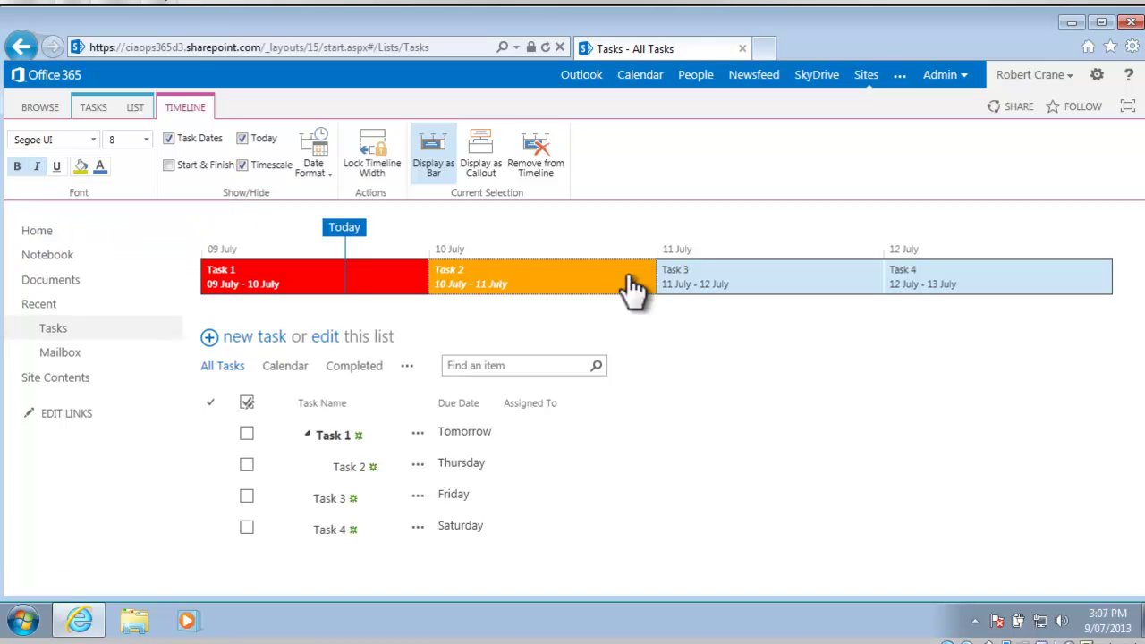
# Make the Task 3 bar green with white text at size 11.
pyautogui.click(706, 293)
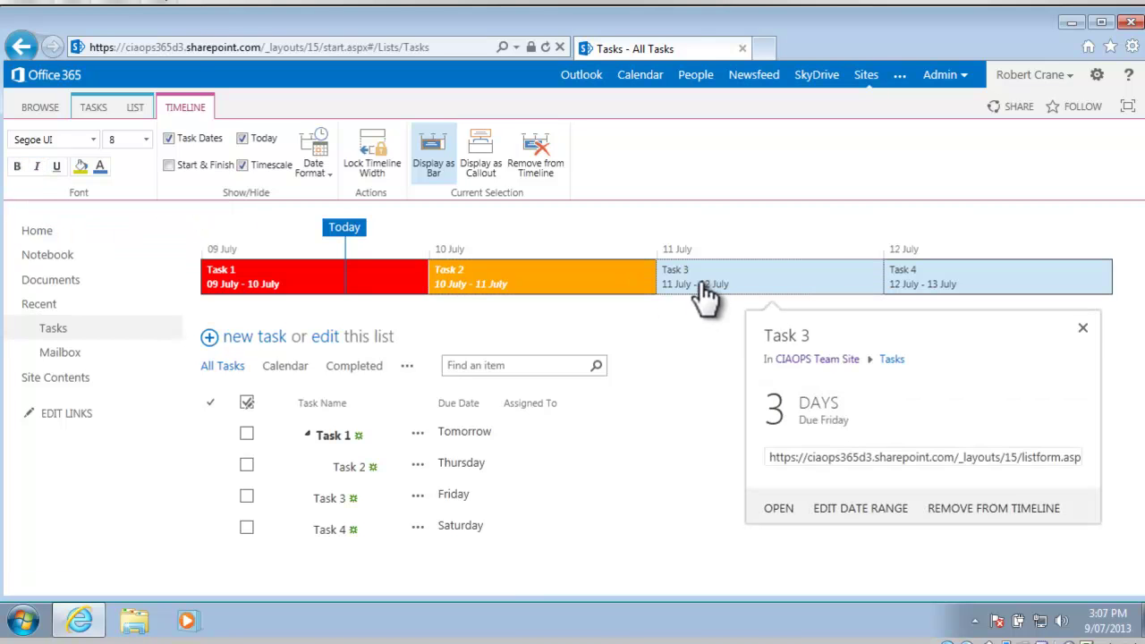
pyautogui.click(83, 168)
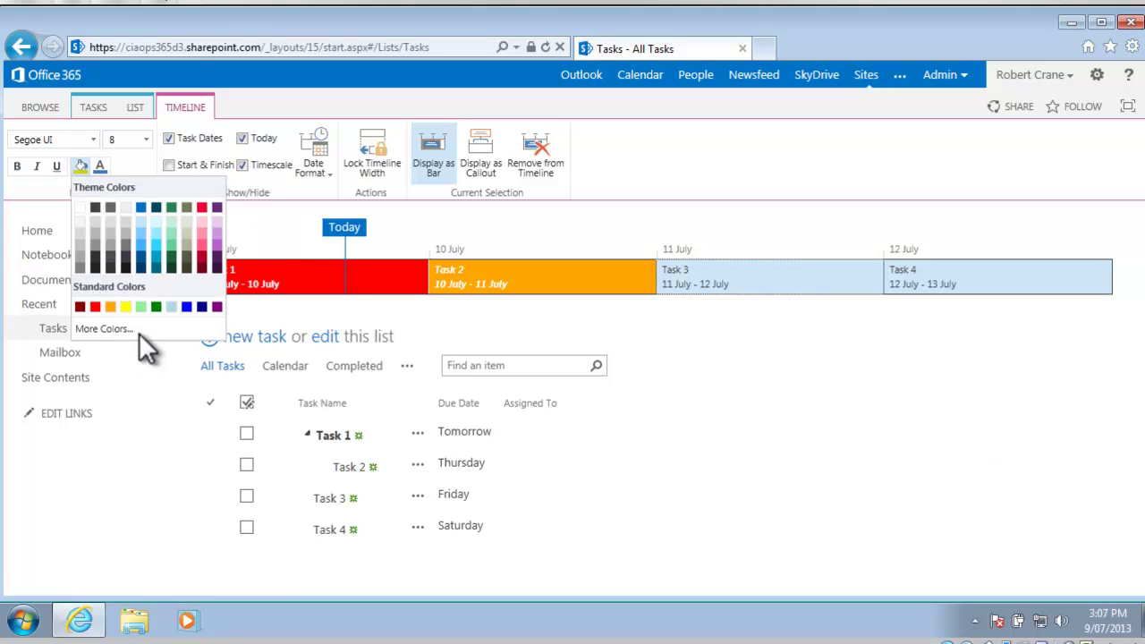
pyautogui.click(156, 308)
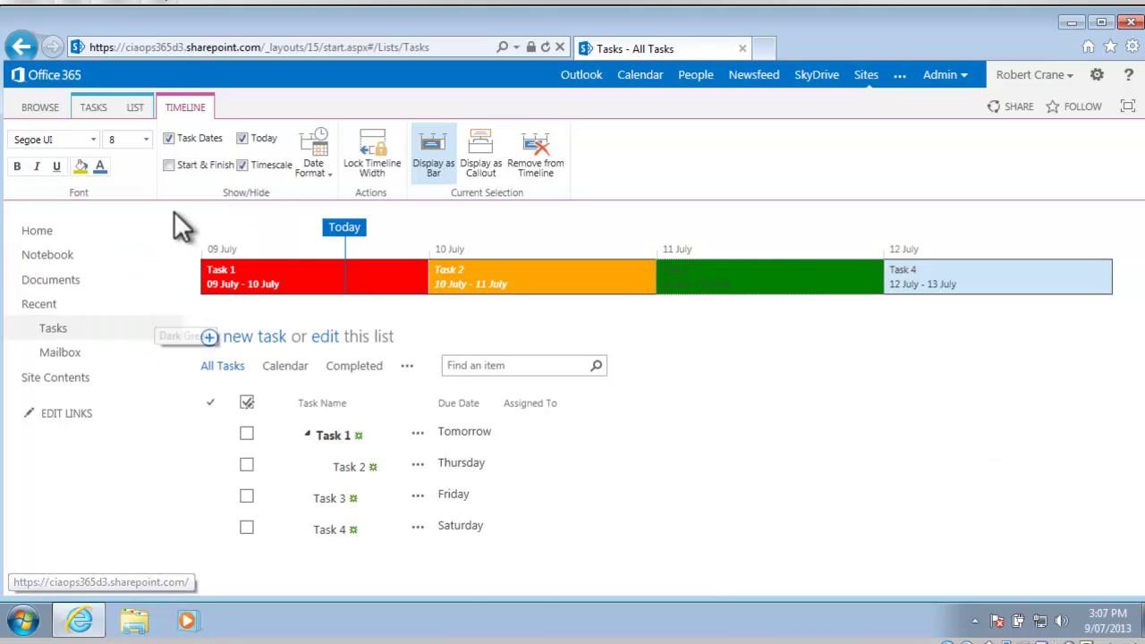
pyautogui.click(102, 170)
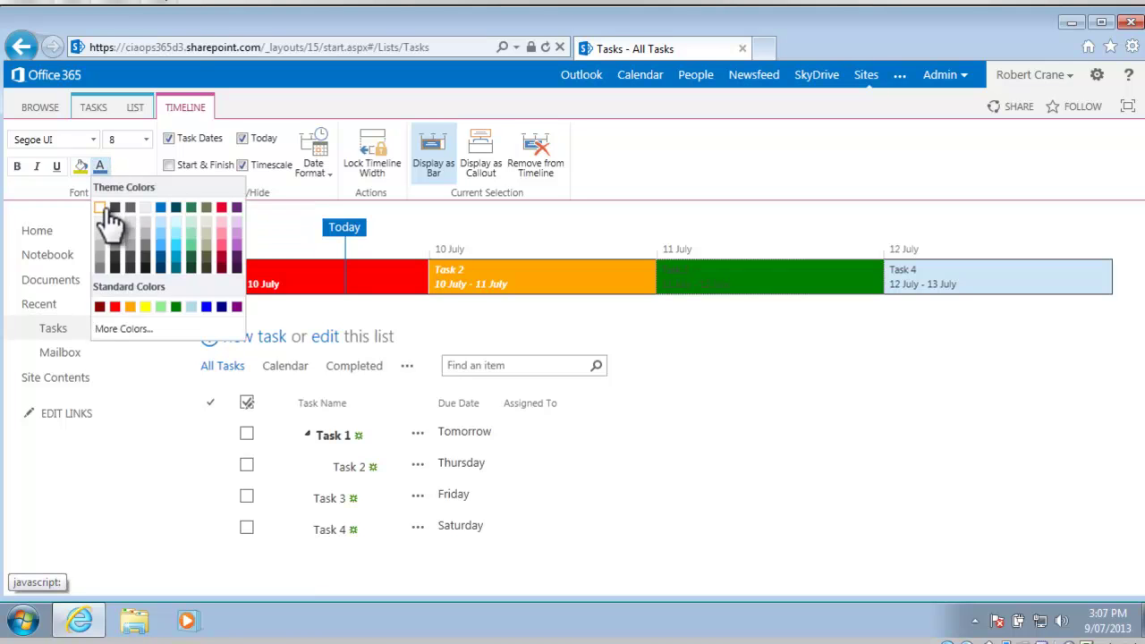
pyautogui.click(102, 205)
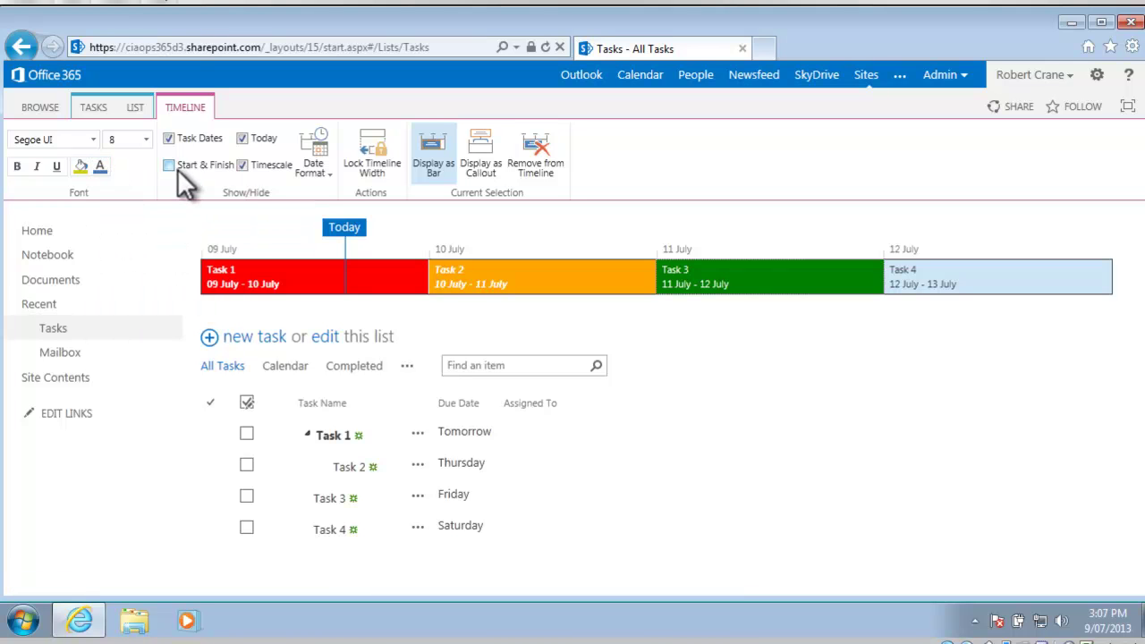
pyautogui.click(145, 137)
pyautogui.click(113, 202)
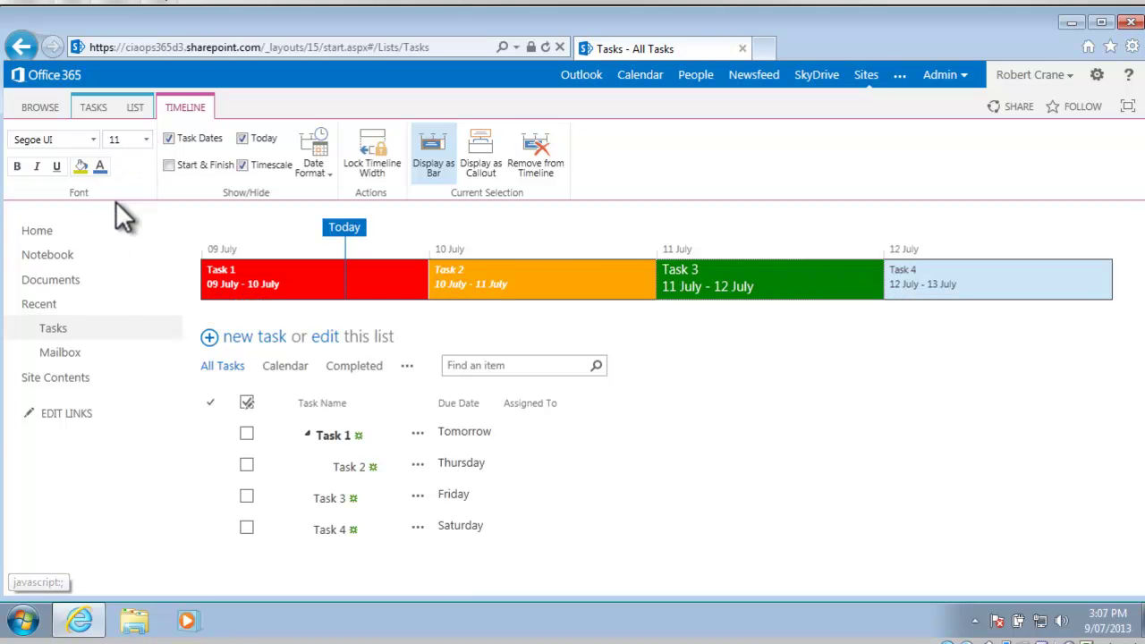
# Make the Task 4 bar blue with bold white text, then deselect the timeline.
pyautogui.click(979, 276)
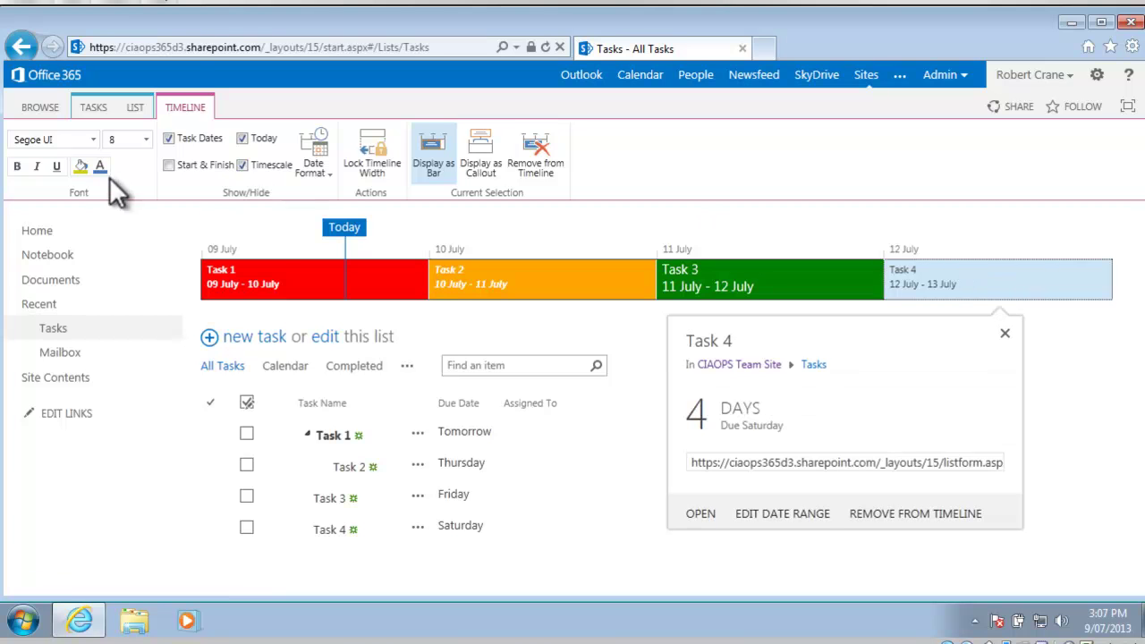
pyautogui.click(82, 168)
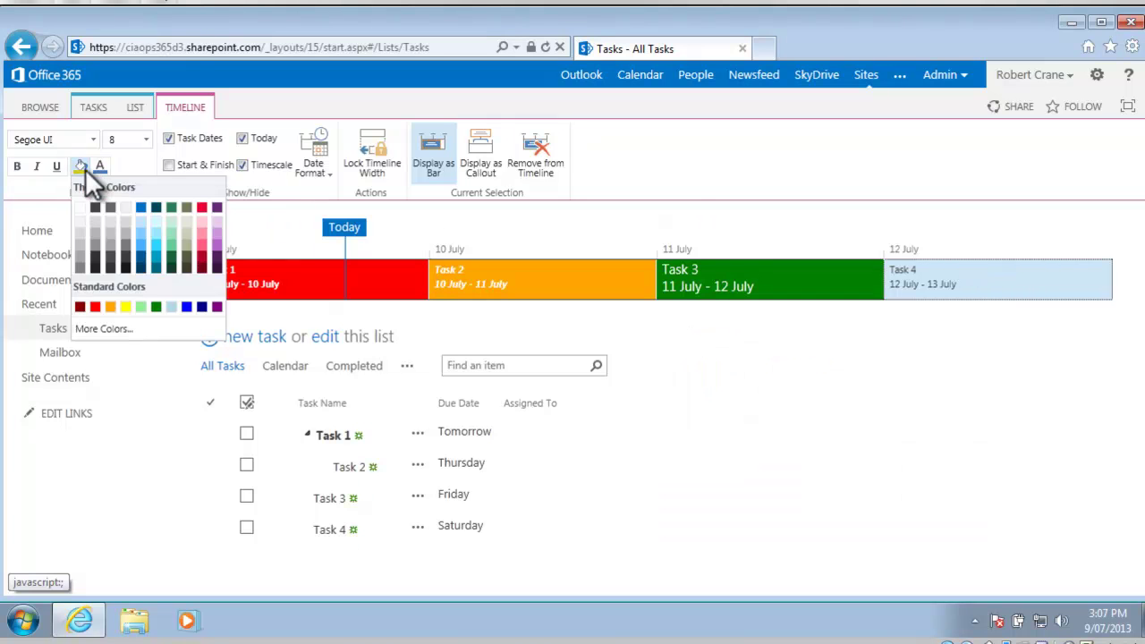
pyautogui.click(187, 307)
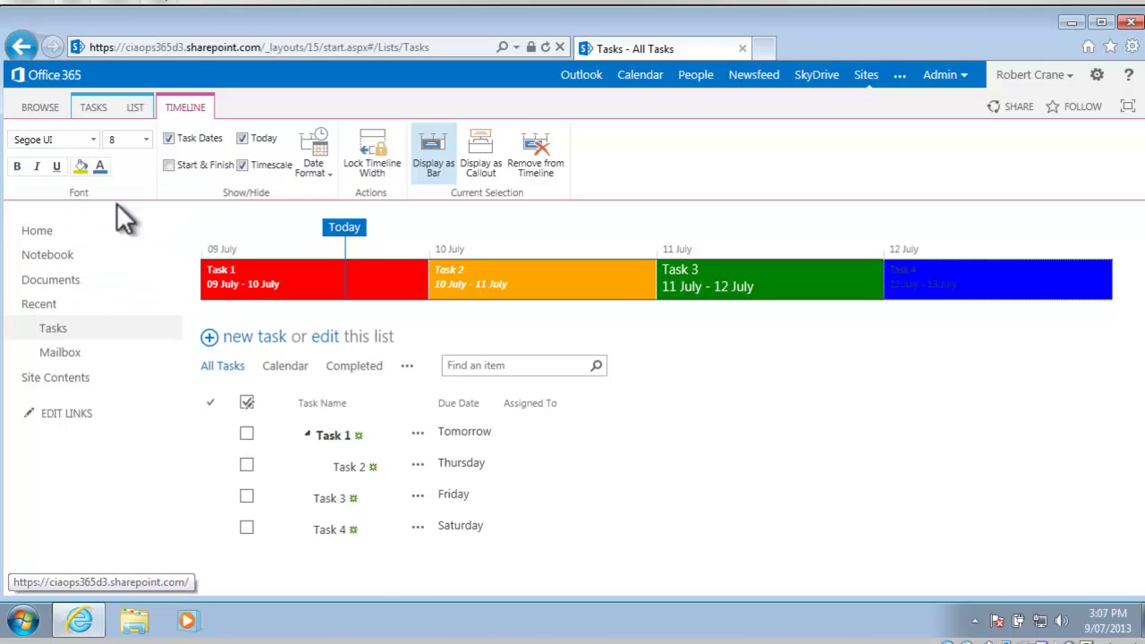
pyautogui.click(79, 174)
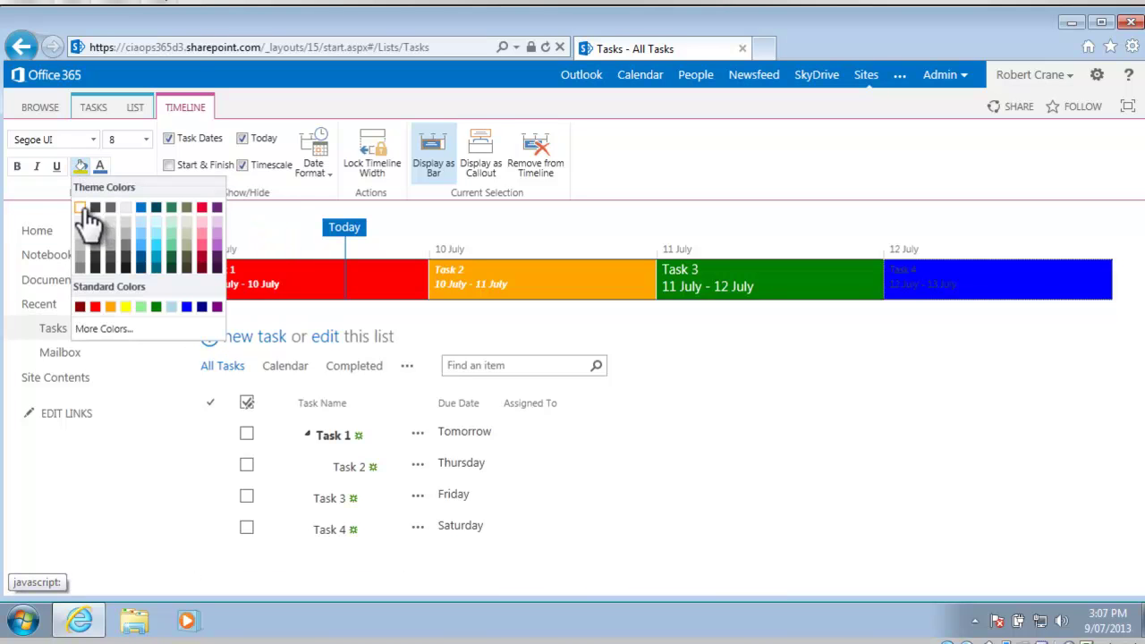
pyautogui.click(80, 208)
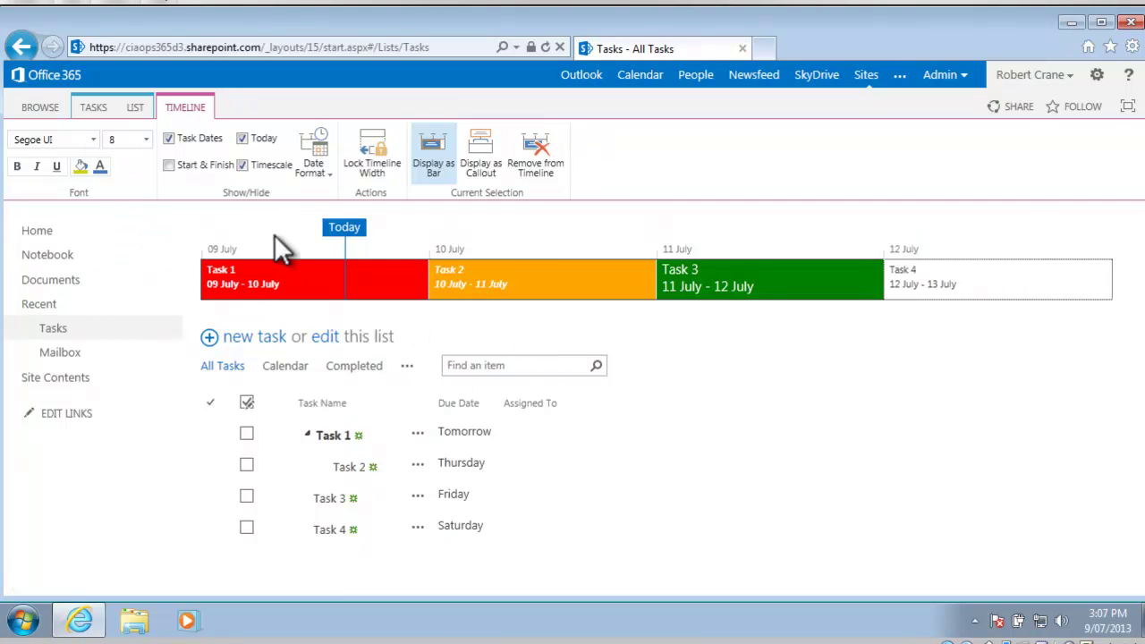
pyautogui.click(85, 169)
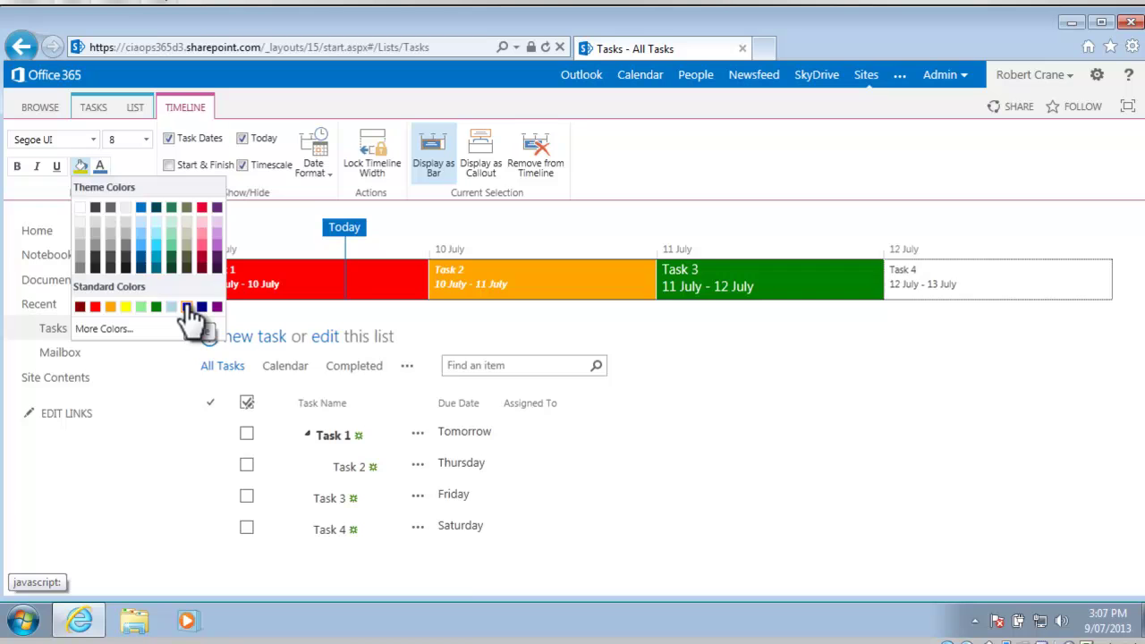
pyautogui.click(187, 307)
pyautogui.click(102, 169)
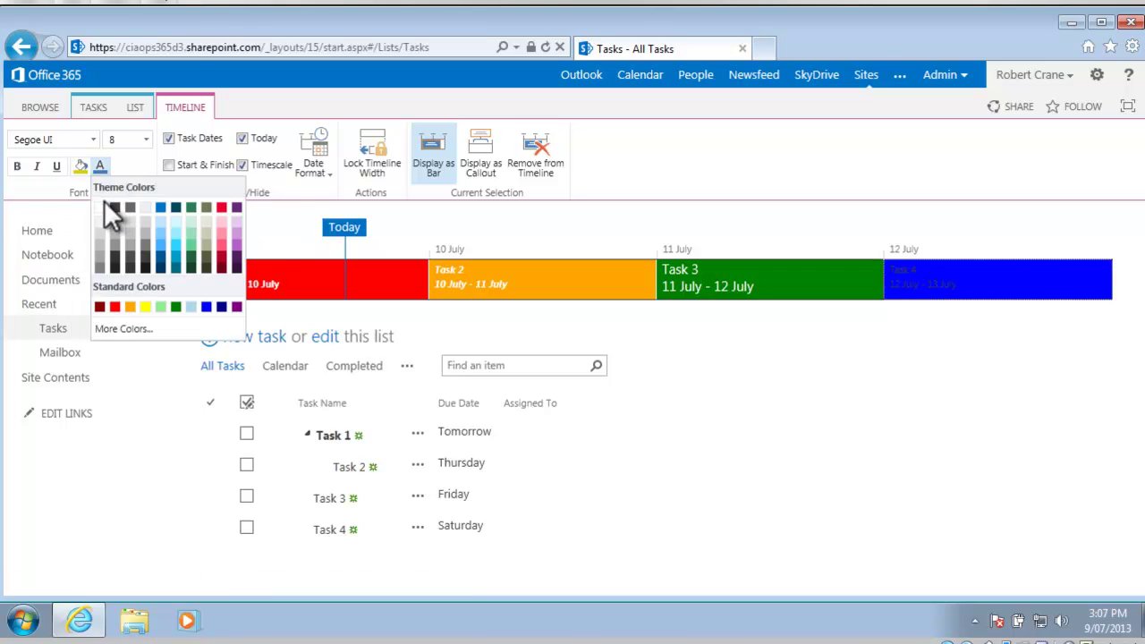
pyautogui.click(100, 205)
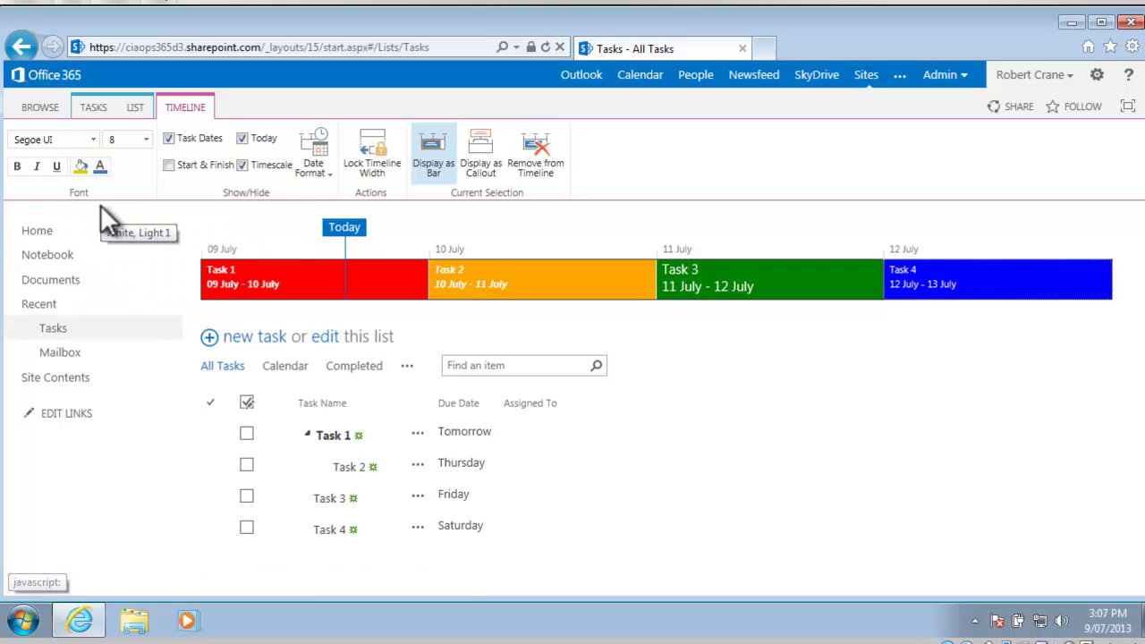
pyautogui.click(17, 167)
pyautogui.click(755, 436)
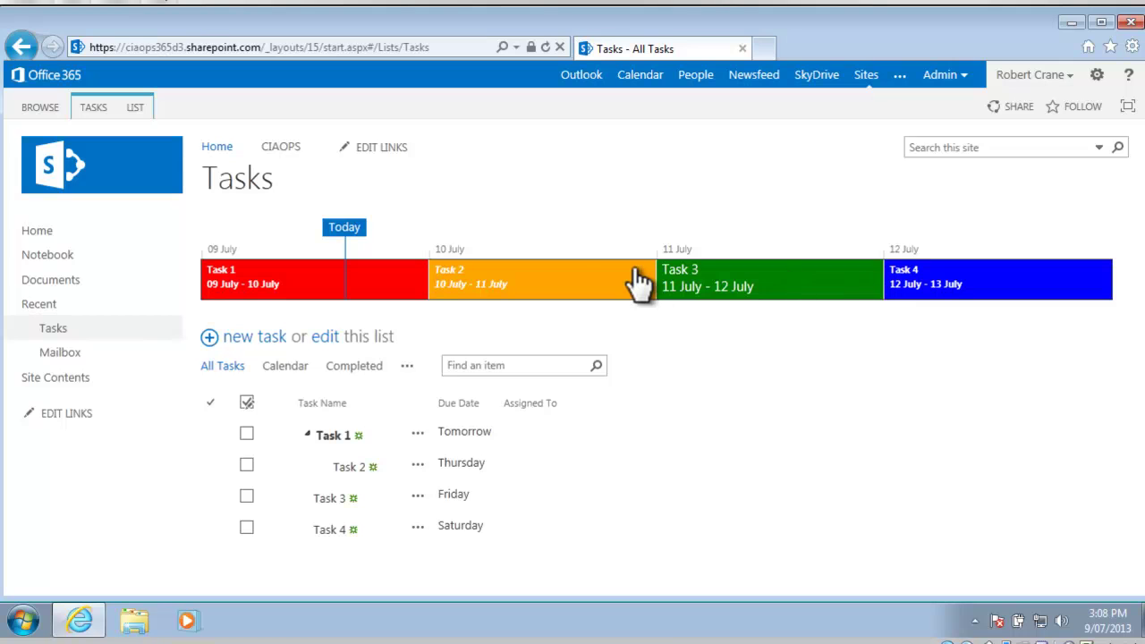
# Drag the Task 2, Task 3 and Task 4 bars down onto their own rows.
pyautogui.click(556, 284)
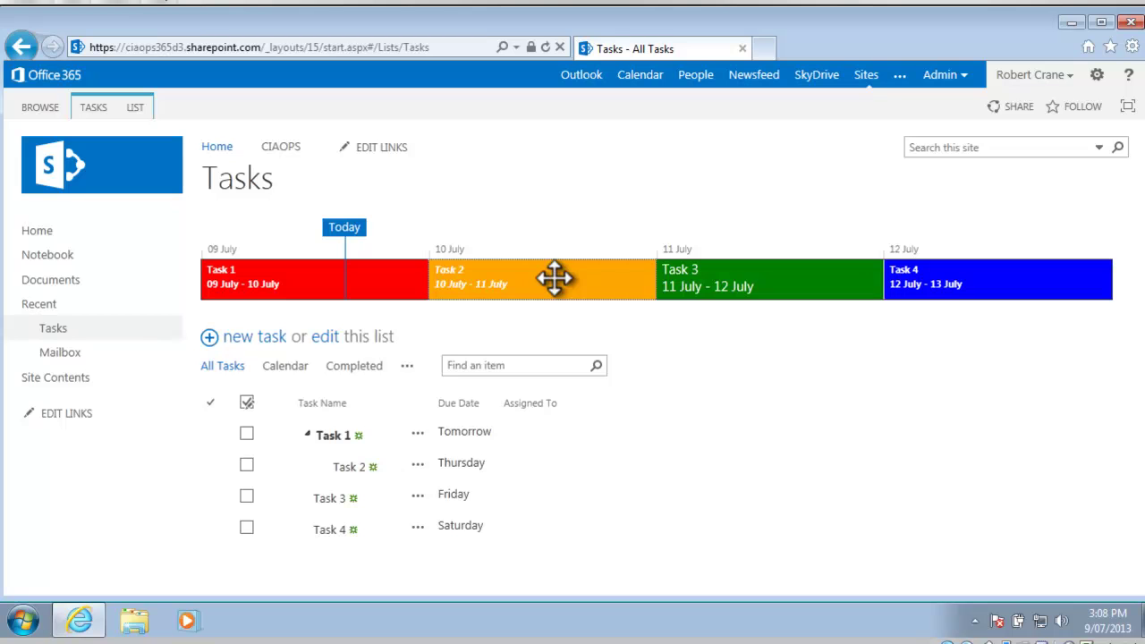
pyautogui.moveTo(555, 282); pyautogui.dragTo(554, 306)
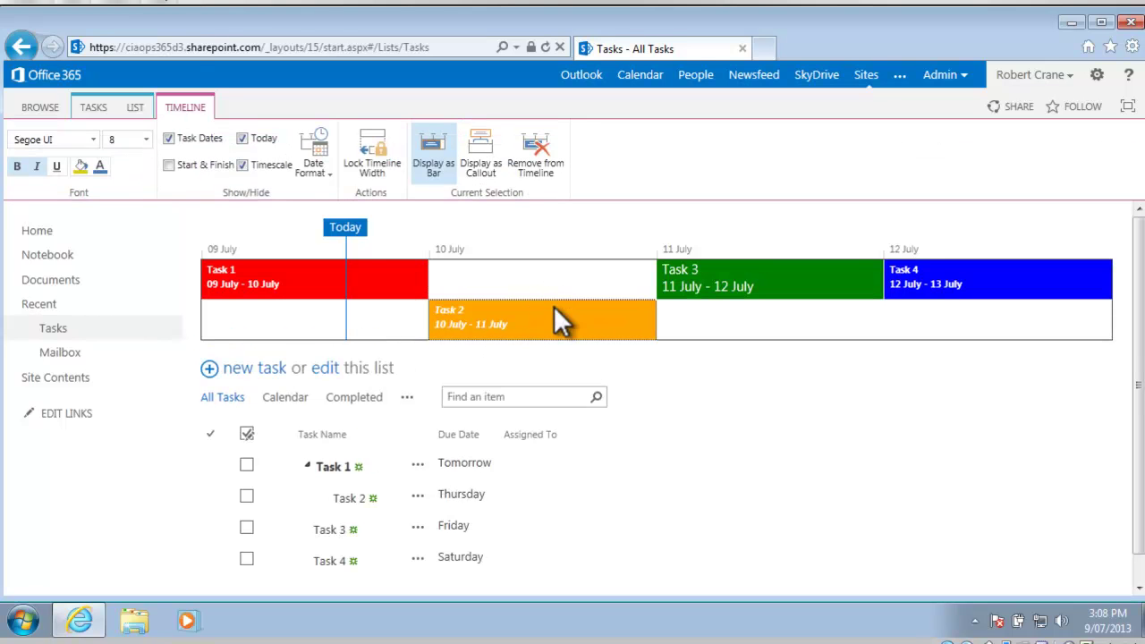
pyautogui.click(727, 281)
pyautogui.moveTo(723, 274); pyautogui.dragTo(732, 360)
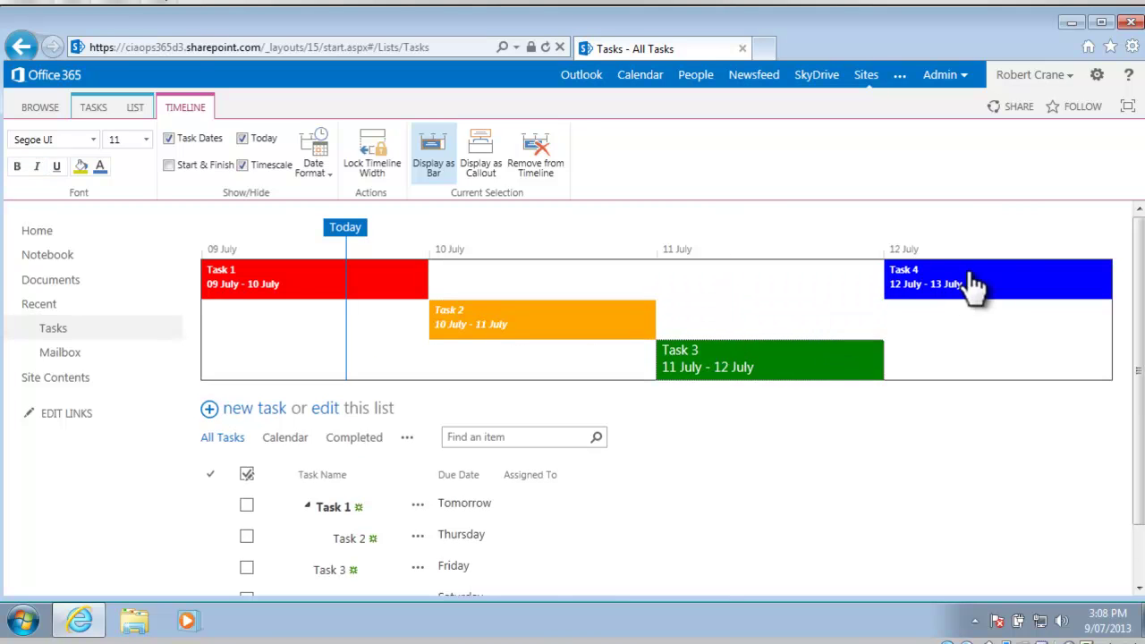
pyautogui.moveTo(989, 288); pyautogui.dragTo(992, 401)
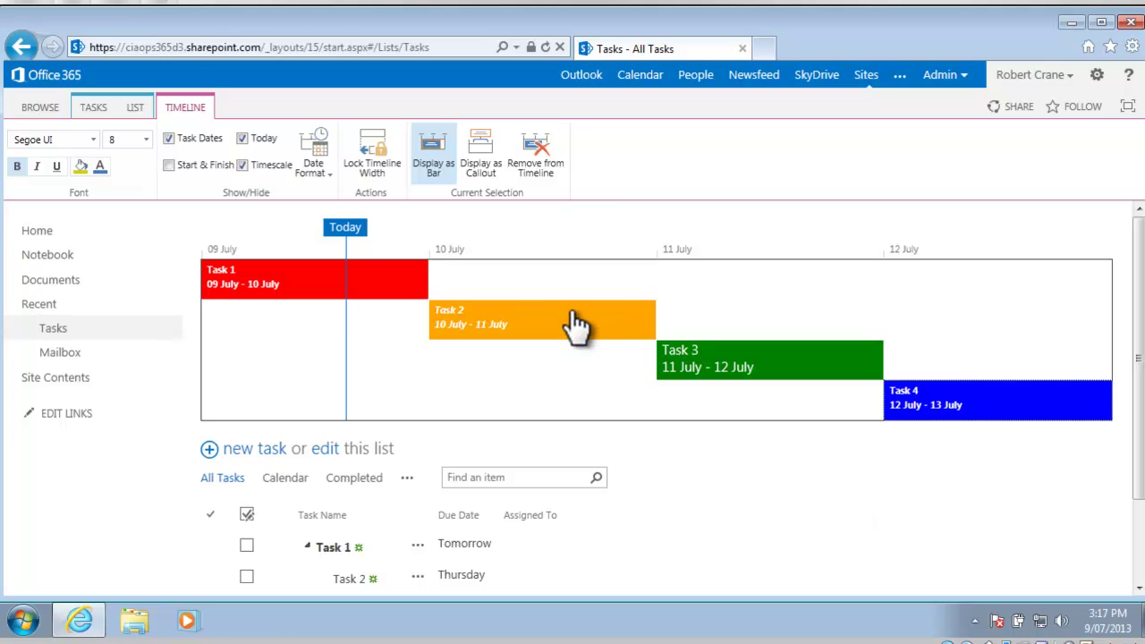
# Display Task 2 as a callout with an orange highlight and red text.
pyautogui.click(578, 324)
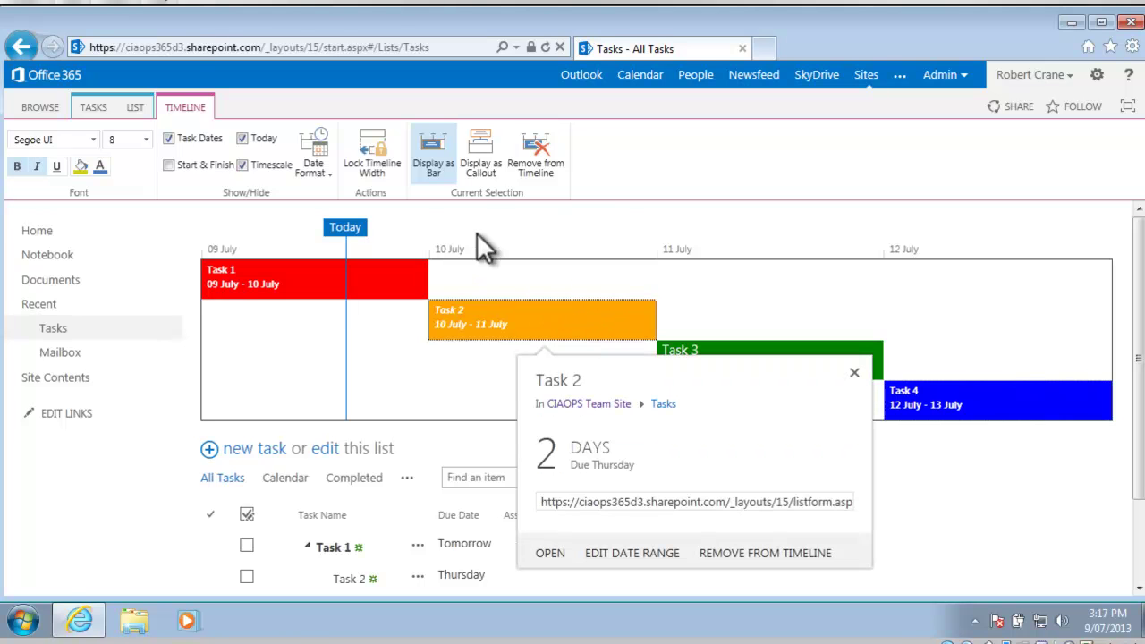
pyautogui.click(487, 170)
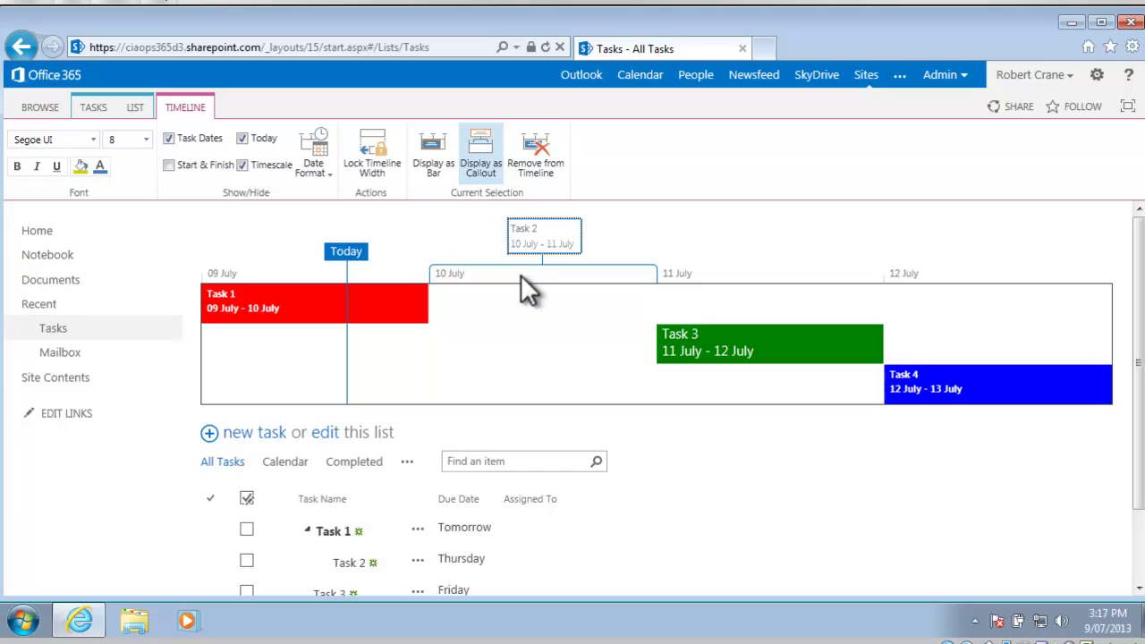
pyautogui.click(546, 230)
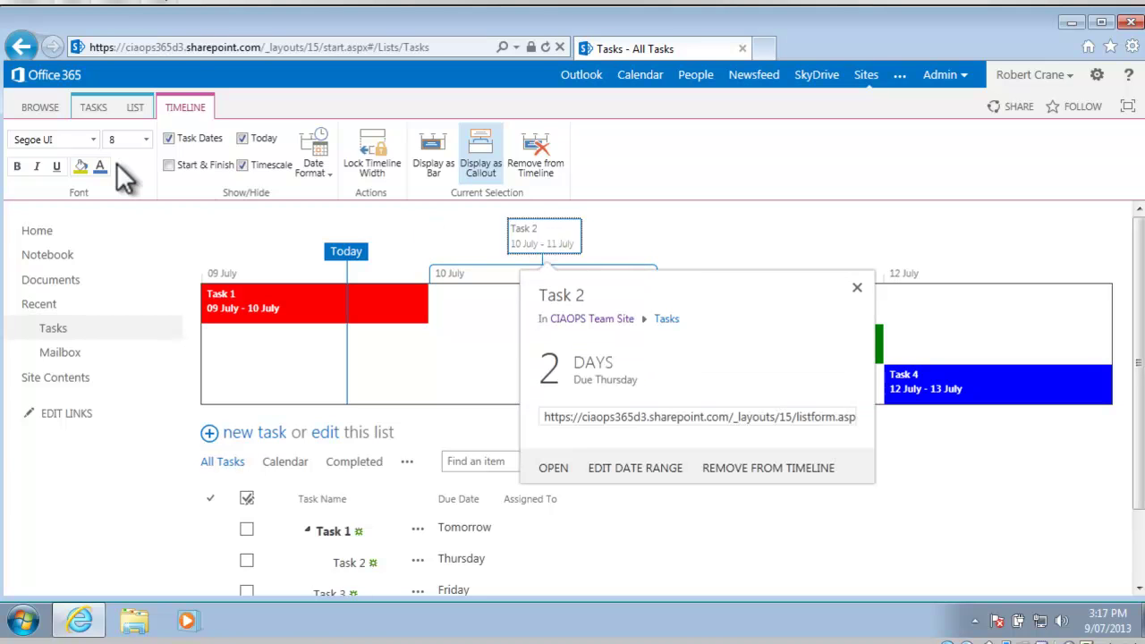
pyautogui.click(80, 169)
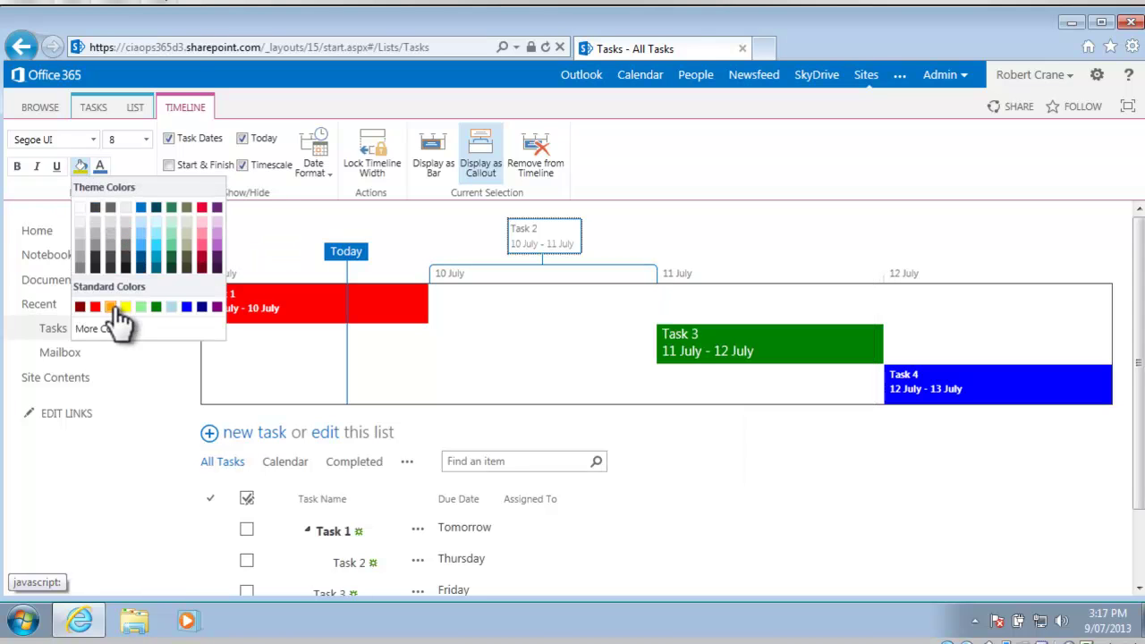
pyautogui.click(111, 307)
pyautogui.click(100, 169)
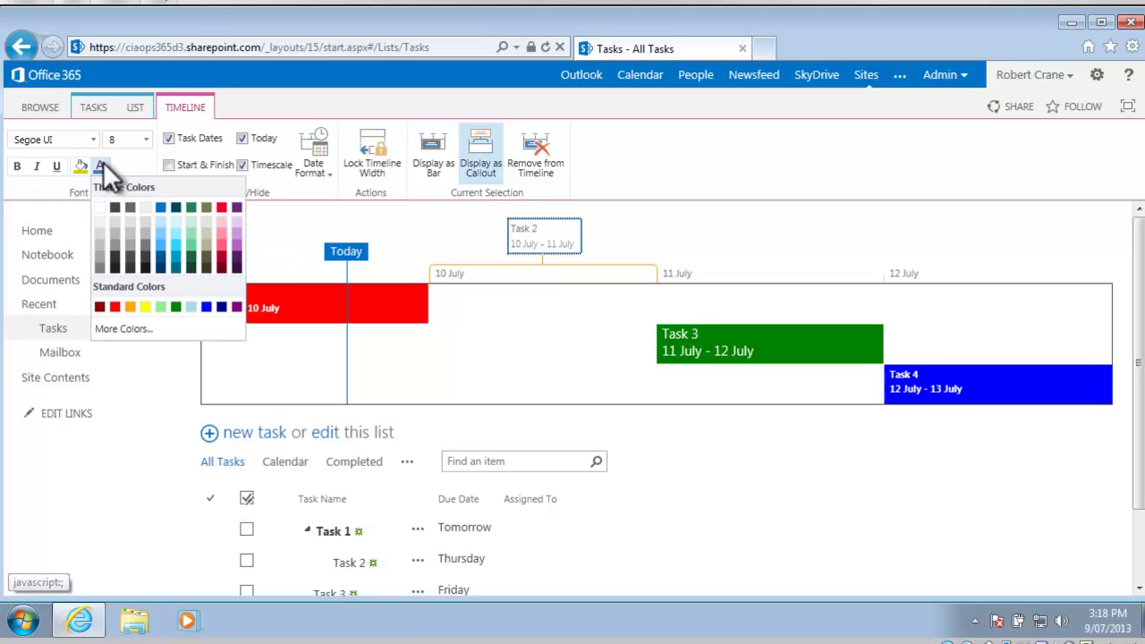
pyautogui.click(120, 309)
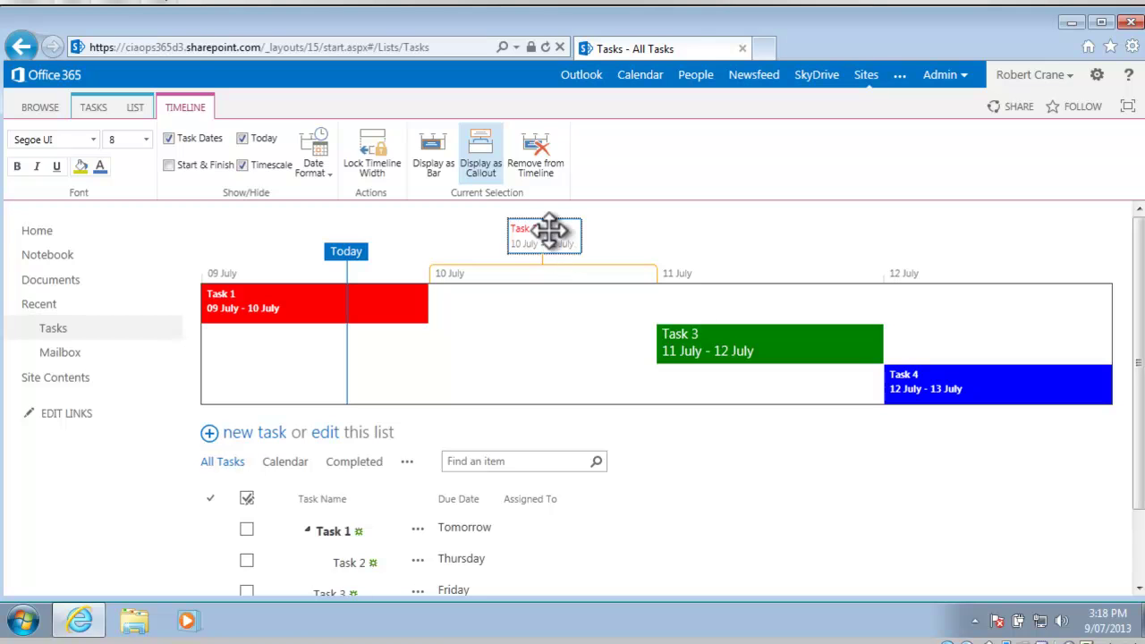
# Move the Task 2 callout below the timeline, convert Task 4 to a callout and place it below too.
pyautogui.moveTo(549, 230); pyautogui.dragTo(769, 528)
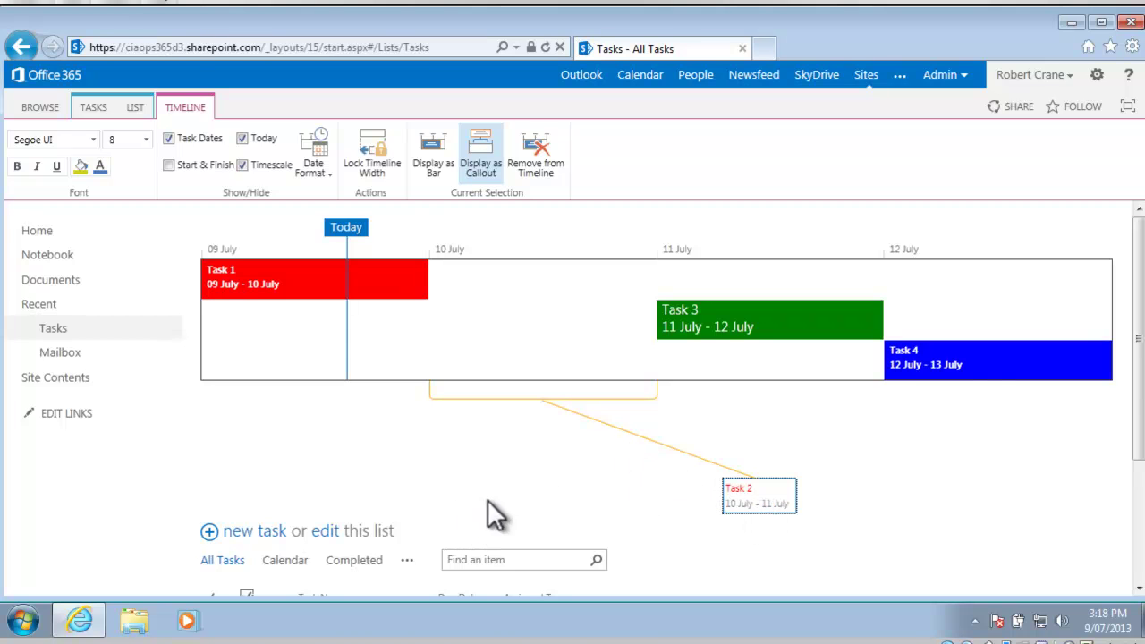
pyautogui.click(988, 358)
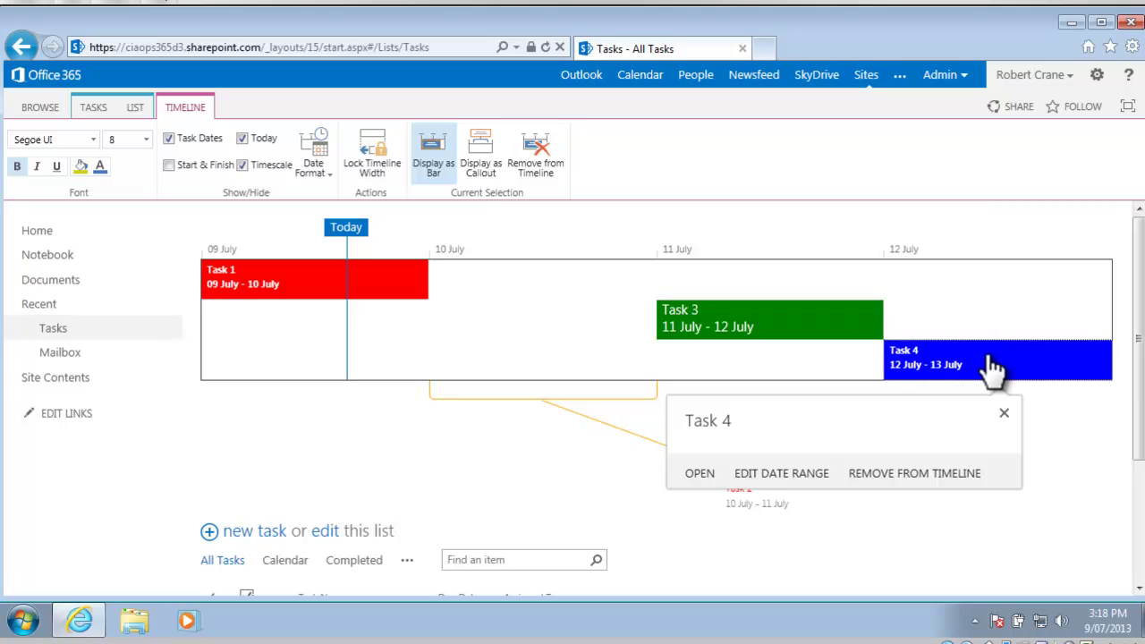
pyautogui.click(481, 168)
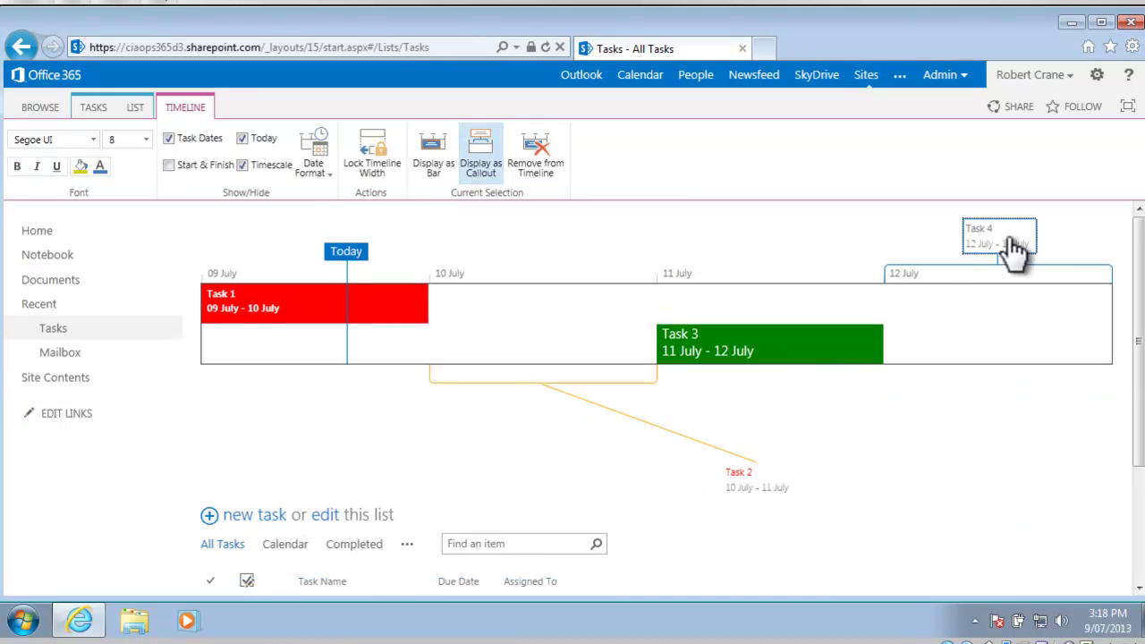
pyautogui.moveTo(1009, 236); pyautogui.dragTo(813, 548)
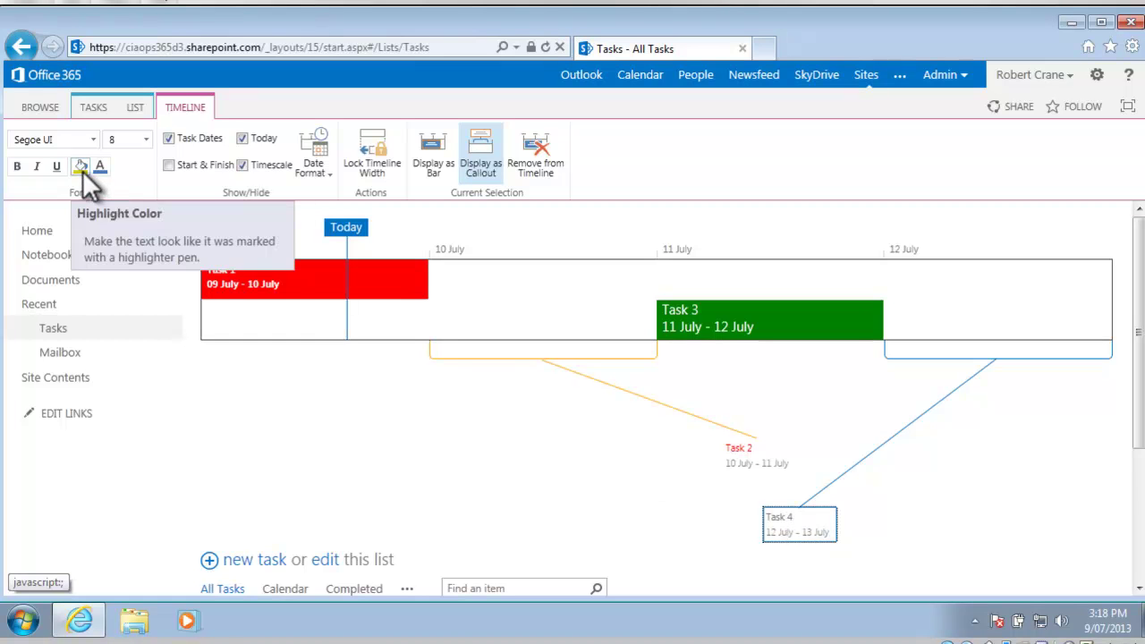
# Enlarge the Task 4 callout text to 13 and adjust its text colour.
pyautogui.click(147, 140)
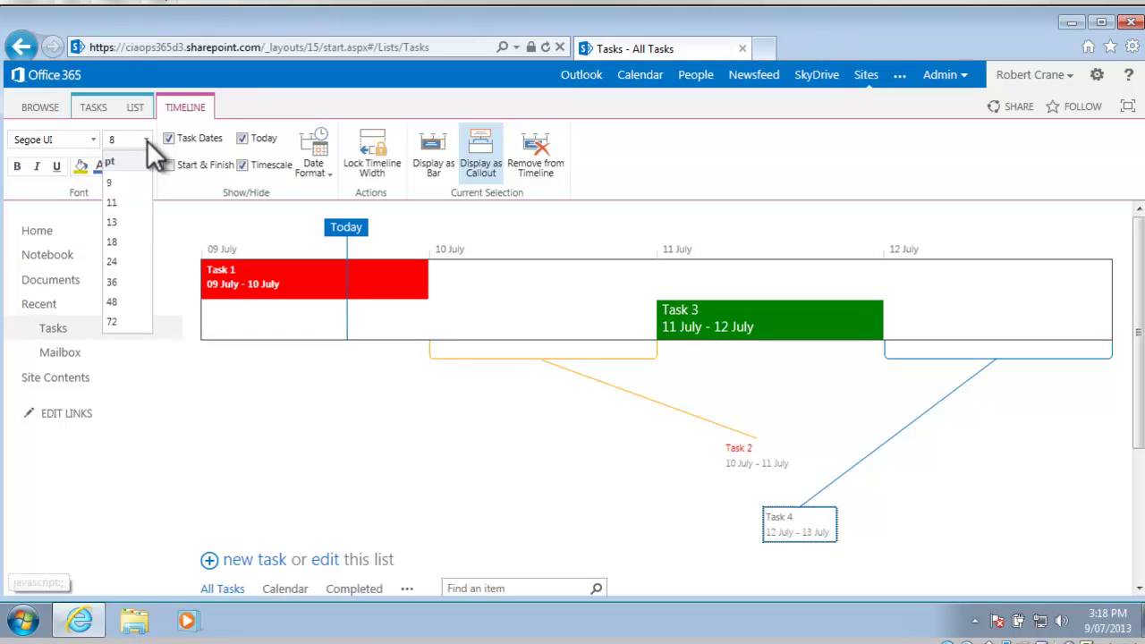
pyautogui.click(125, 223)
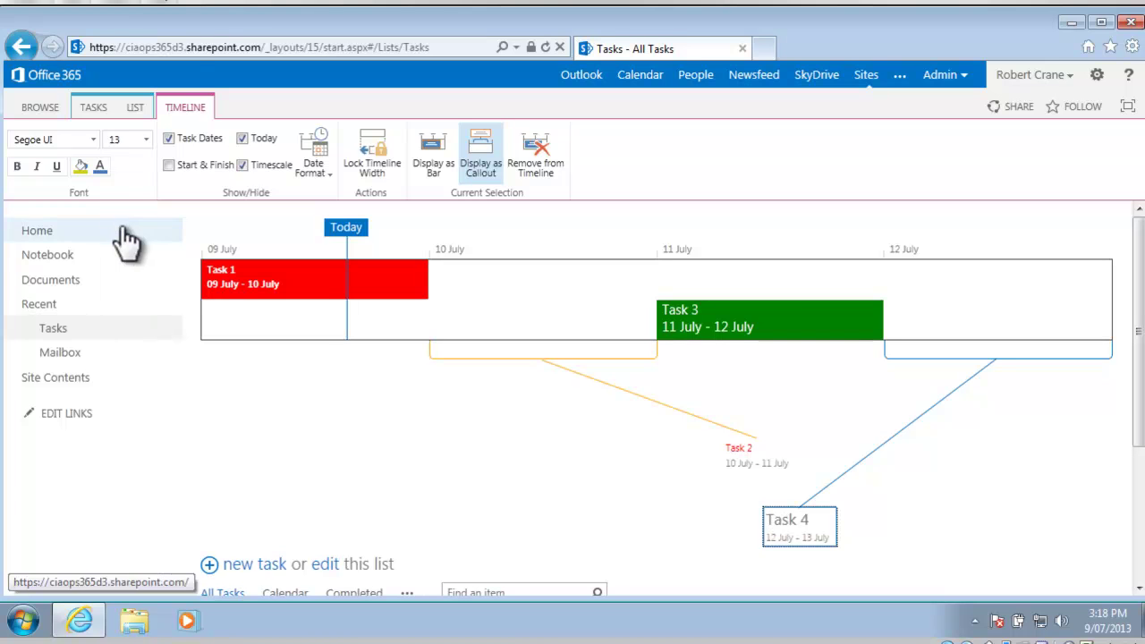
pyautogui.click(96, 168)
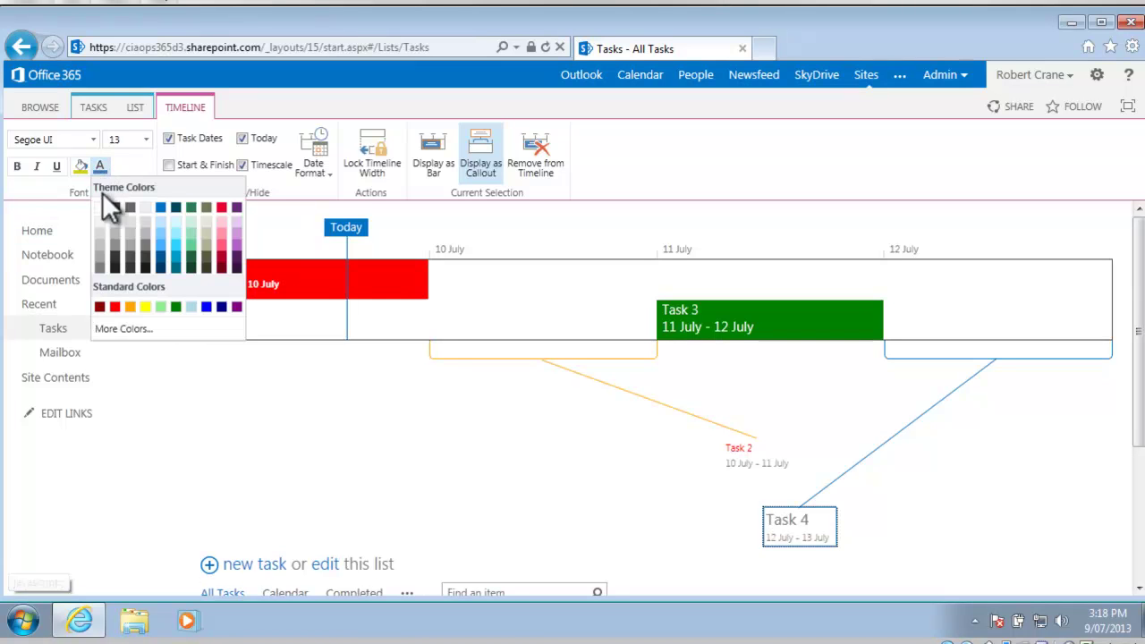
pyautogui.click(116, 225)
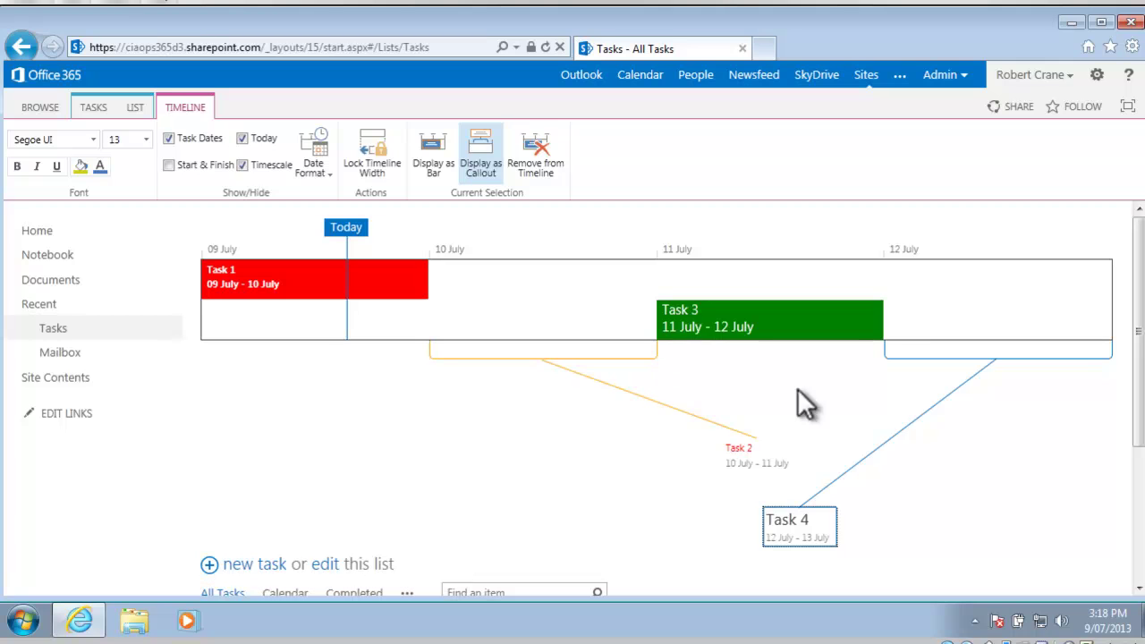
pyautogui.click(953, 472)
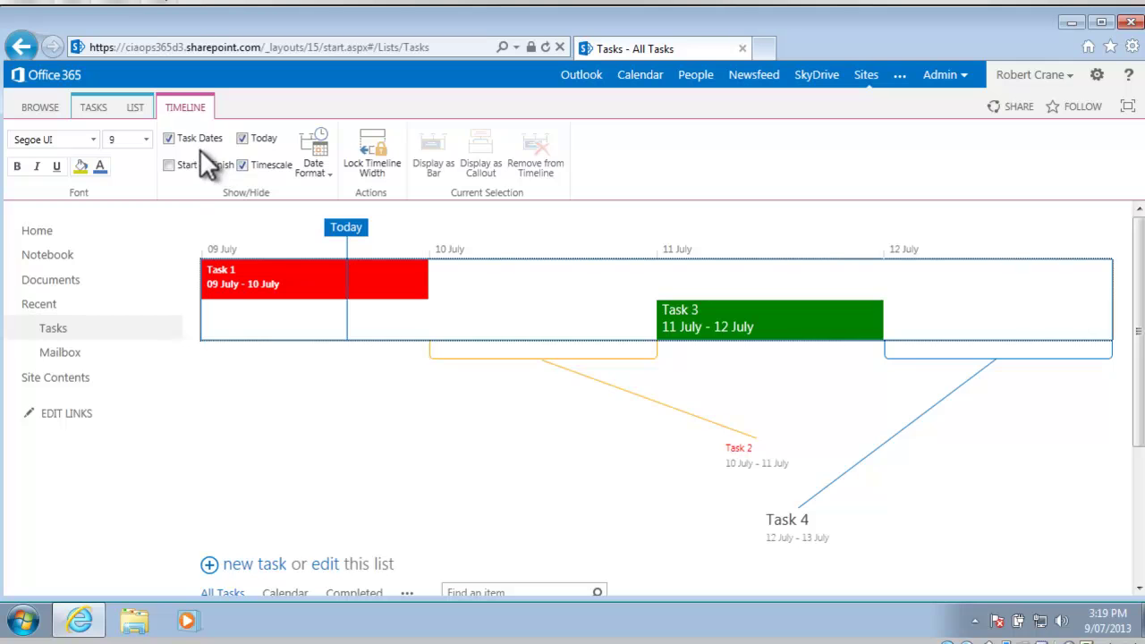
# Toggle the timeline's Timescale and Today marker off and back on.
pyautogui.click(240, 164)
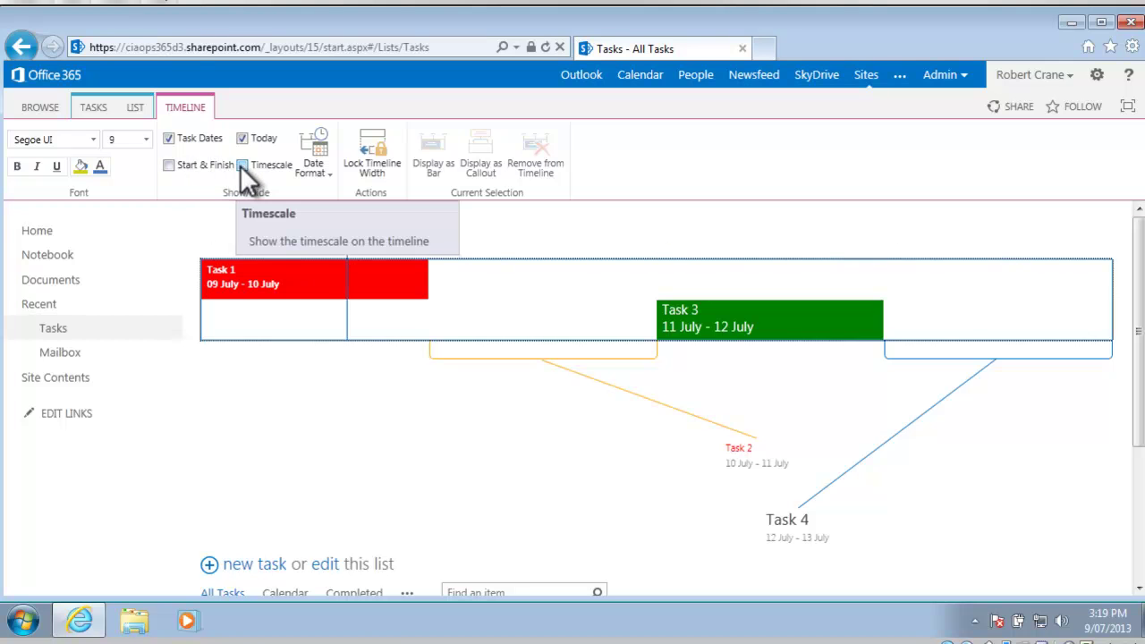
pyautogui.click(240, 164)
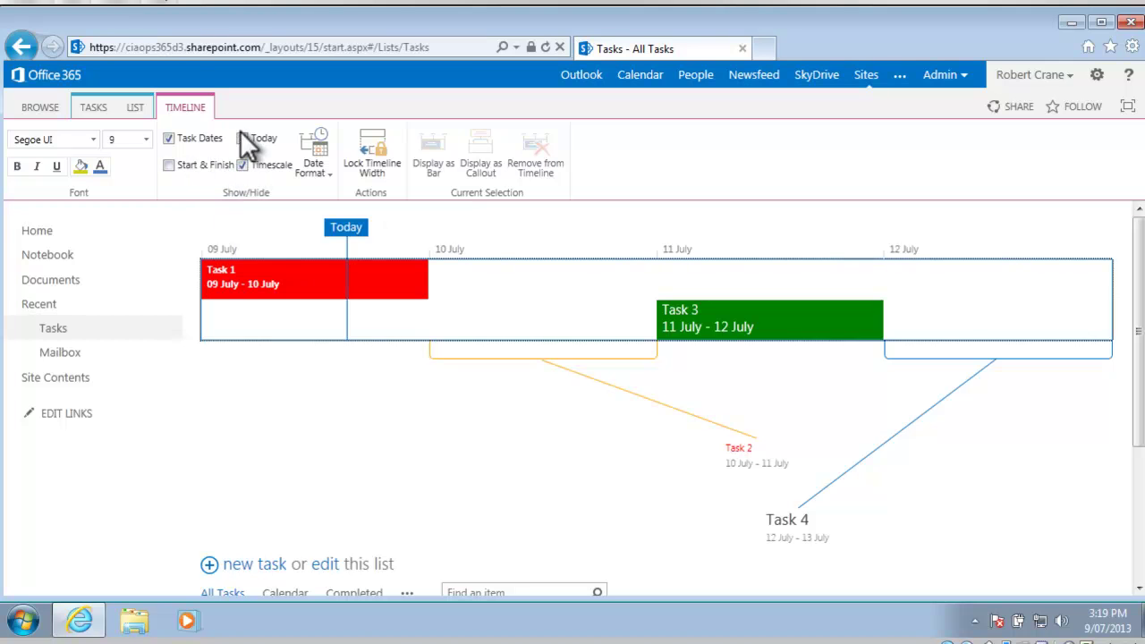
pyautogui.click(243, 139)
pyautogui.click(243, 138)
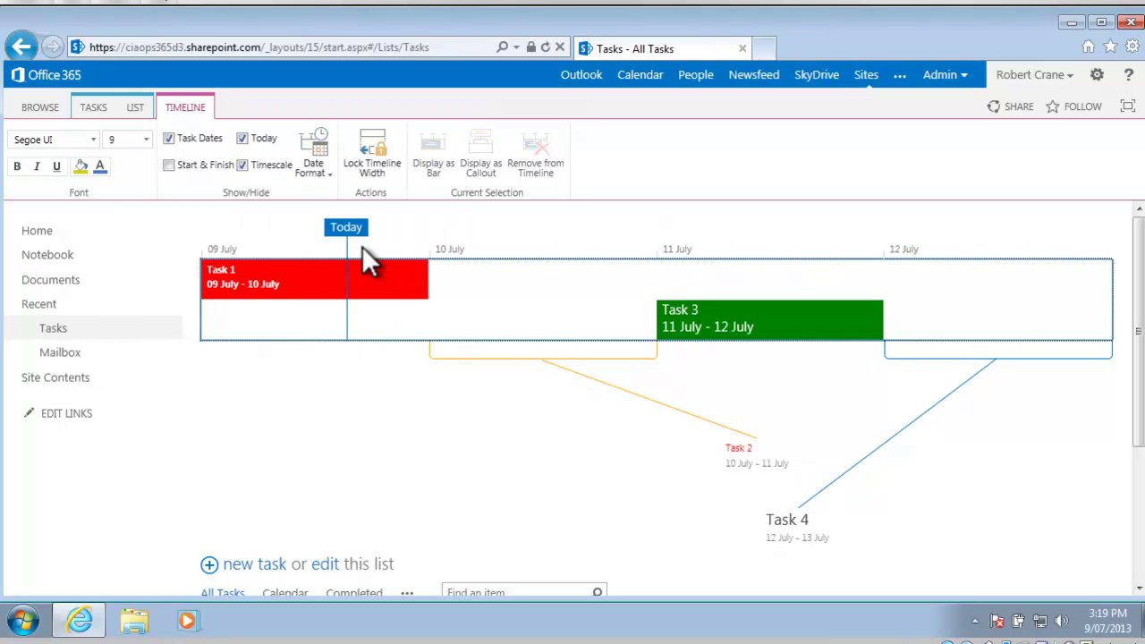